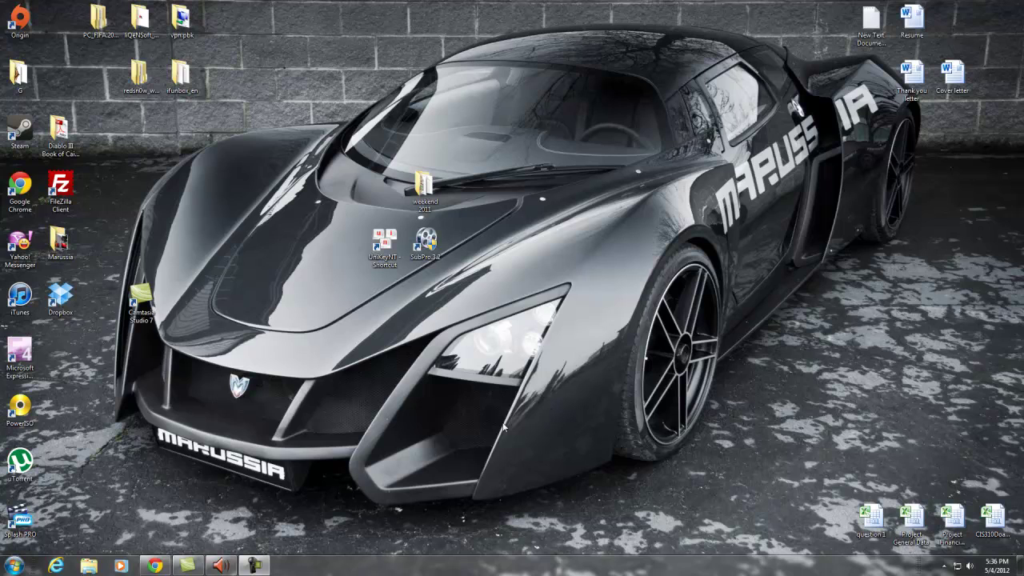
Step: Switch to Chrome, play the subtitled animation "Le café" and mute its sound
left_click(154, 565)
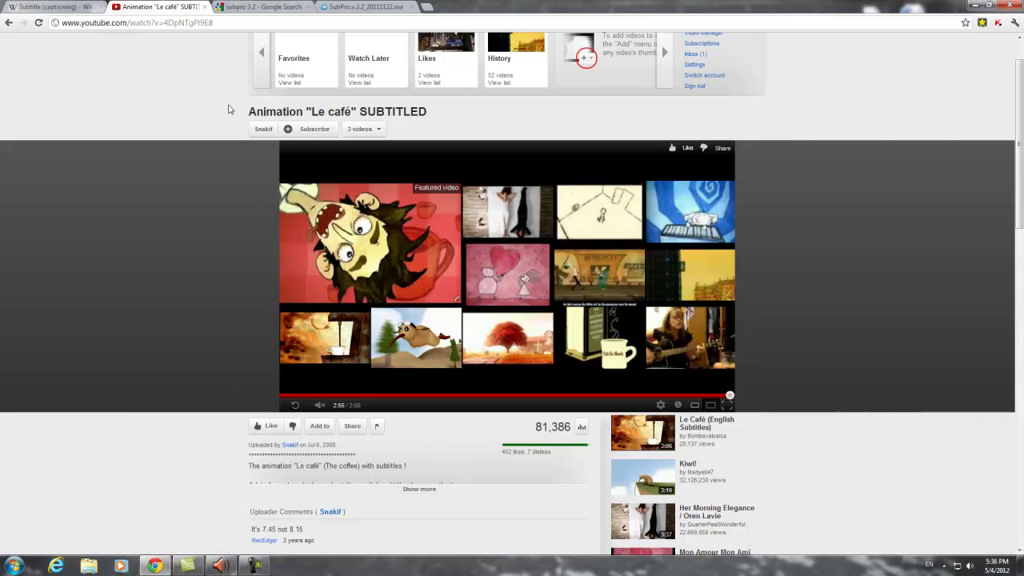
left_click(331, 395)
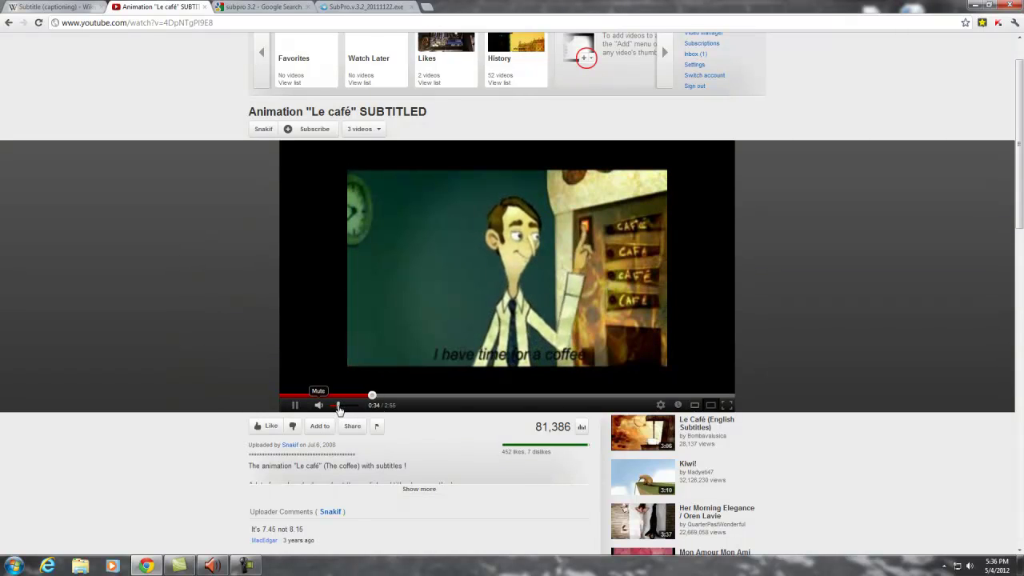
left_click(319, 407)
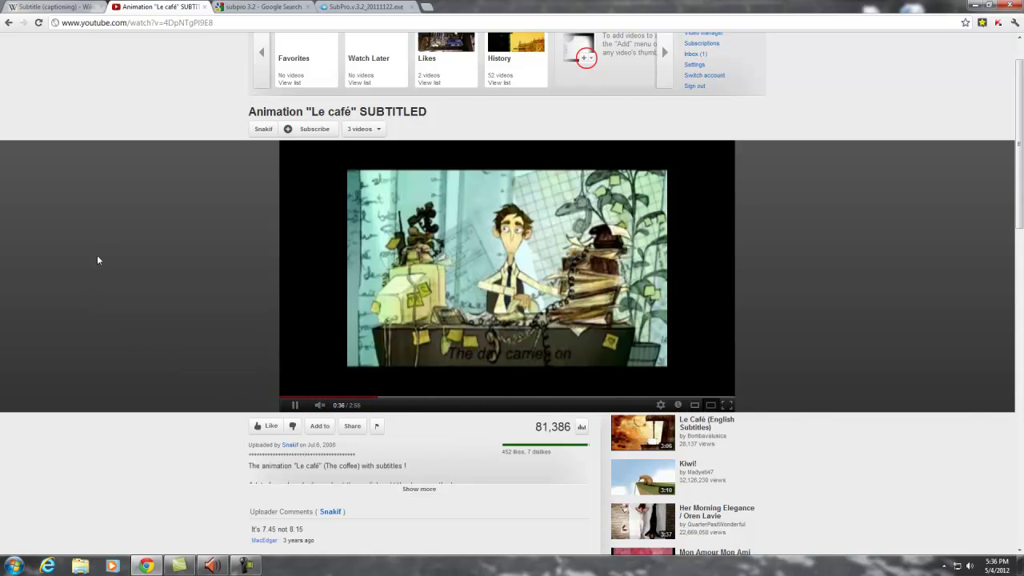
Step: Review the definition of subtitles in the Wikipedia article and return to the "Le café" video
left_click(62, 7)
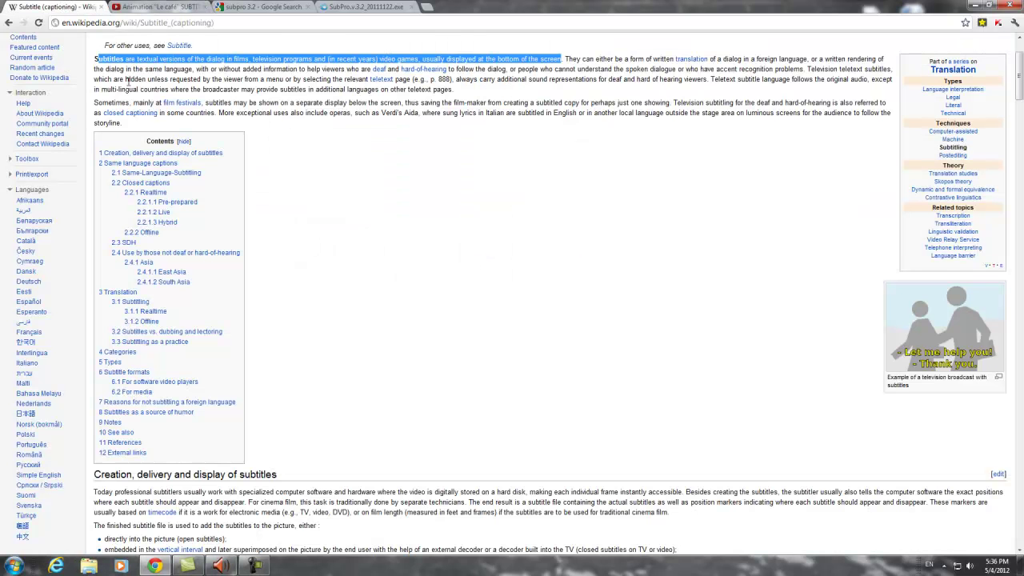
scroll(126, 80, "up", 2)
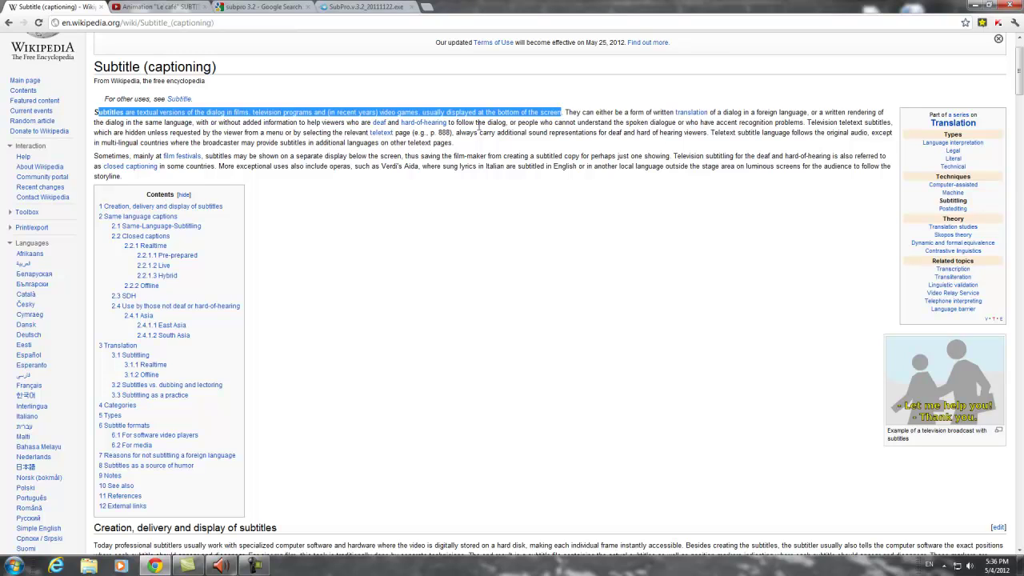
left_click(152, 7)
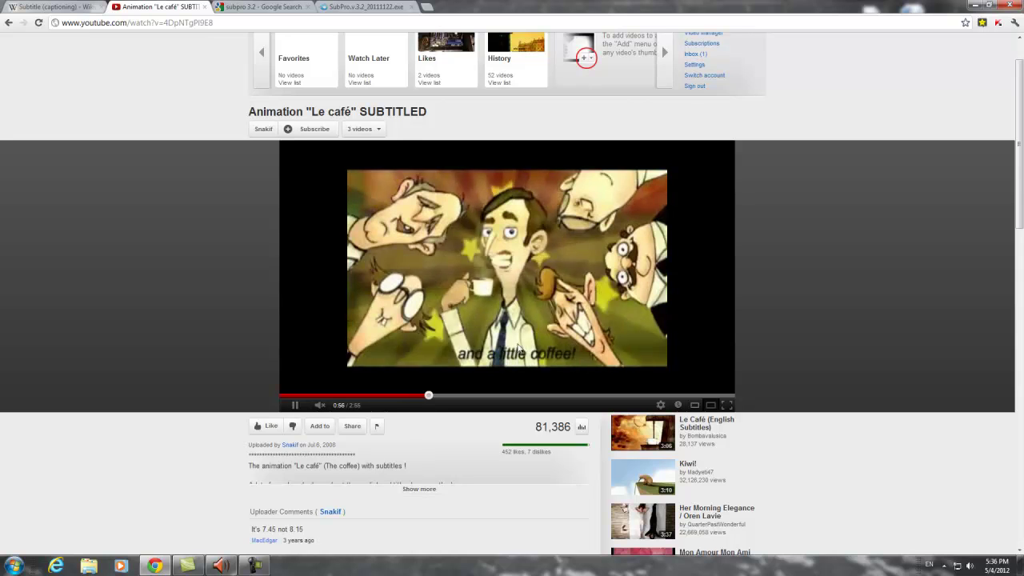
Step: Review the Google search results for subpro 3.2 and the SubPro.v.3.2_20111122.exe download page
left_click(273, 7)
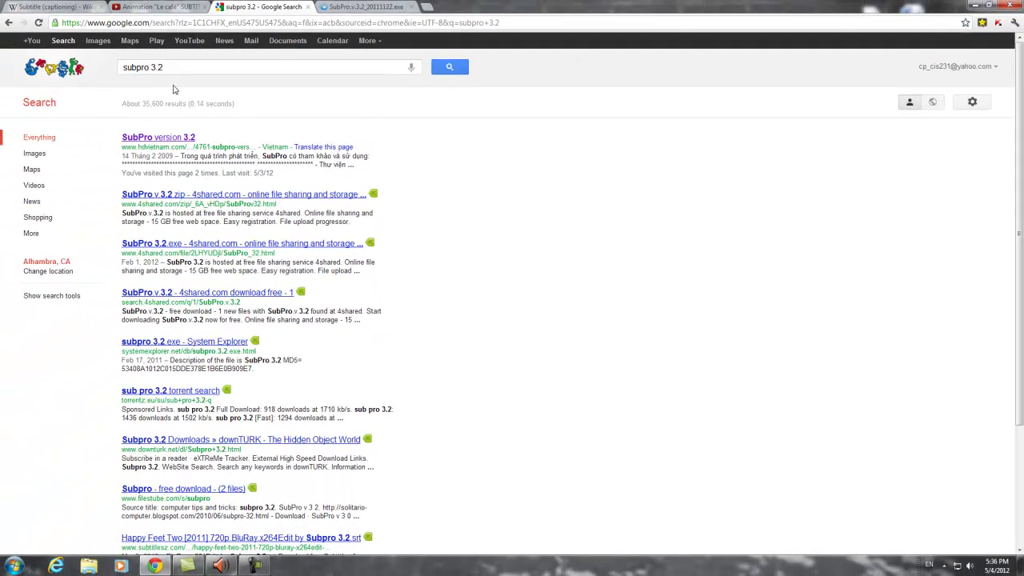
left_click(200, 67)
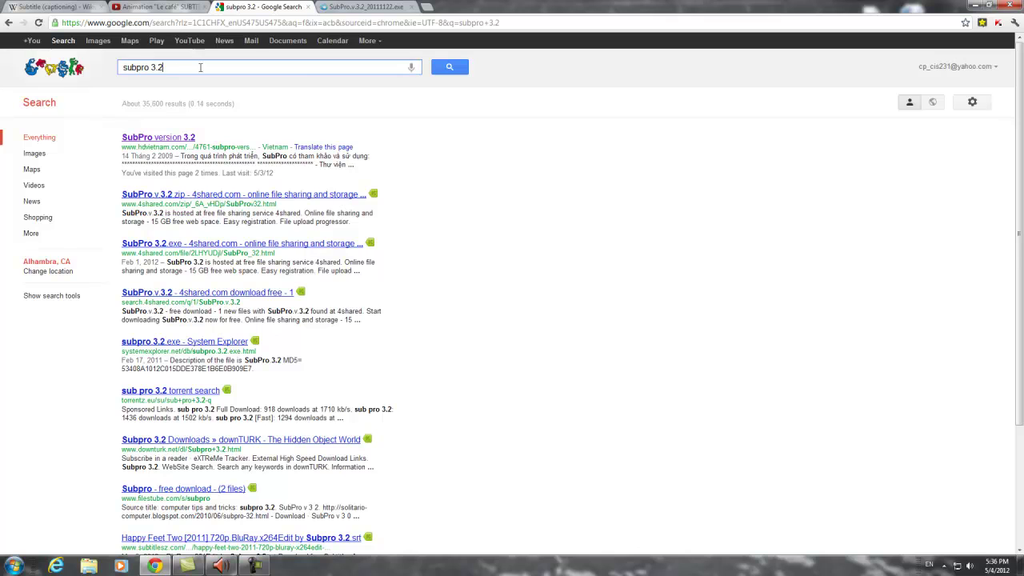
left_click(364, 8)
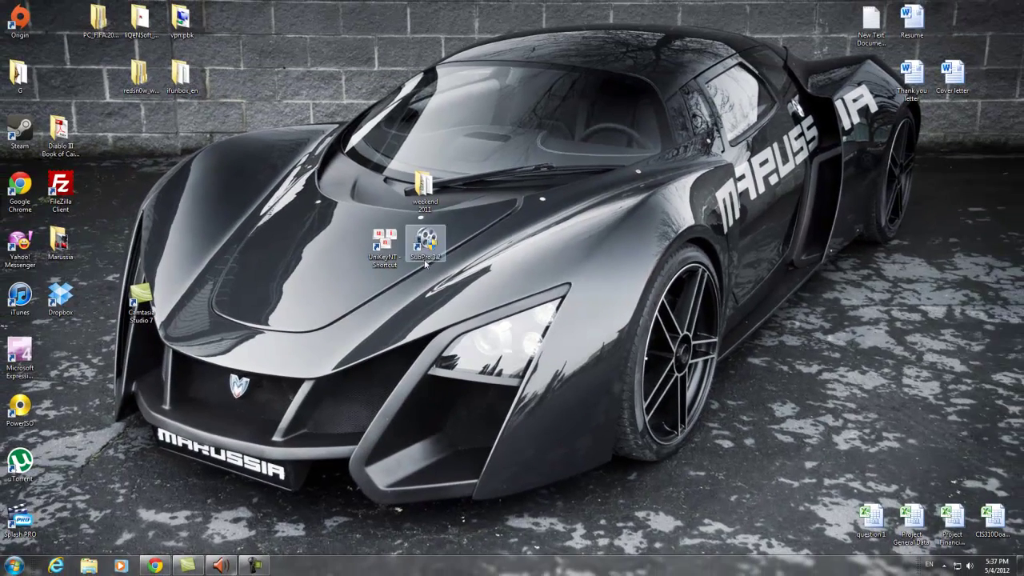
Step: Launch SubPro 3.2 from its desktop shortcut and look over the empty subtitle list and text boxes
right_click(437, 235)
left_click(471, 240)
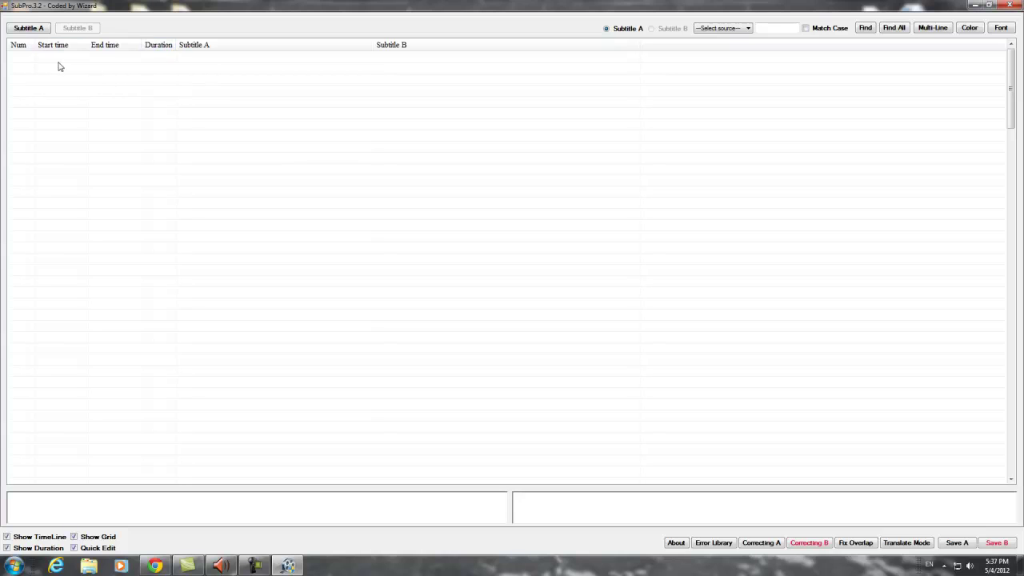
left_click(201, 59)
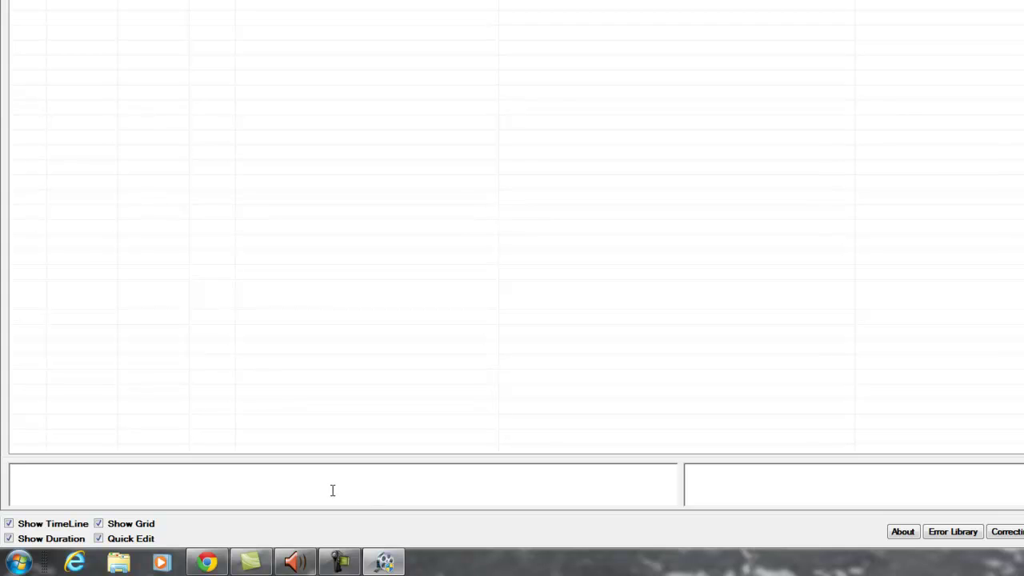
left_click(304, 490)
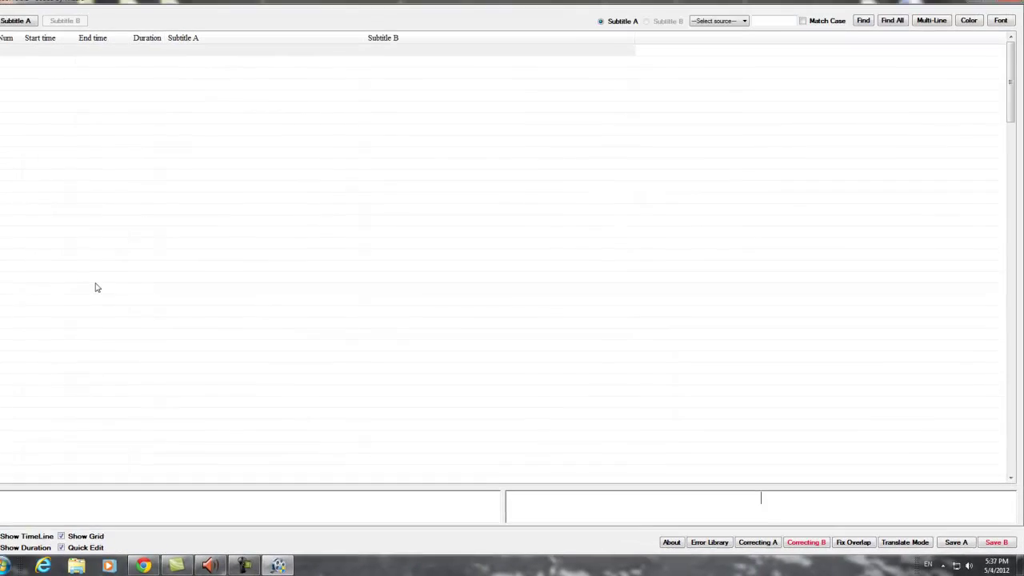
Step: Load Weekend2011.ENGSUB.srt from the weekend 2011 folder as Subtitle A
left_click(24, 30)
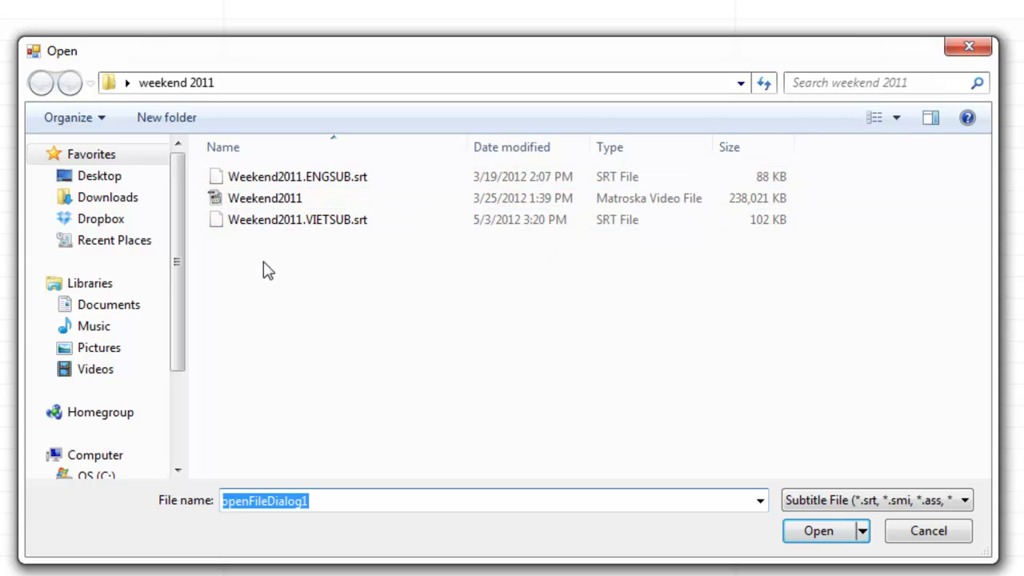
left_click(319, 181)
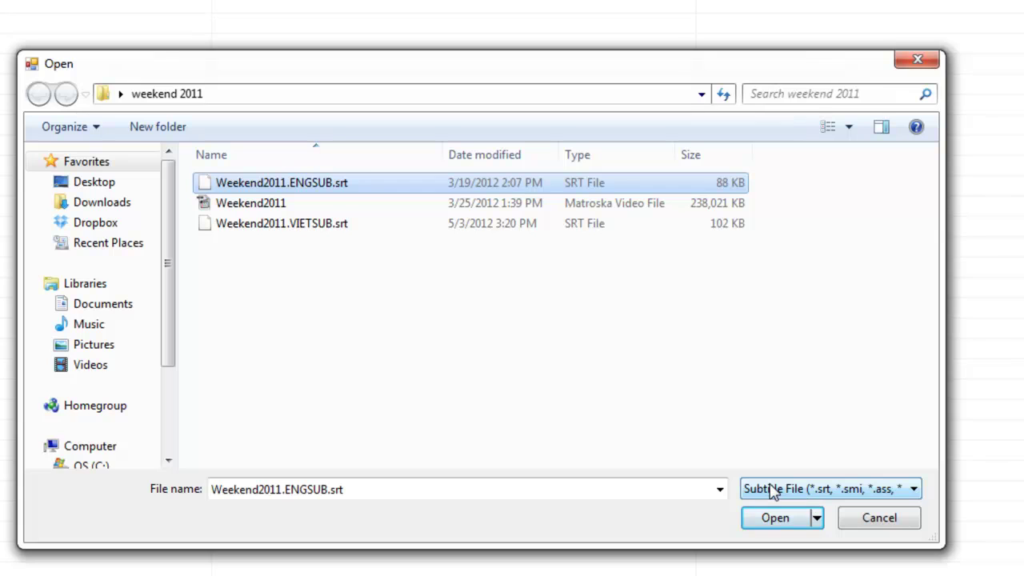
left_click(917, 492)
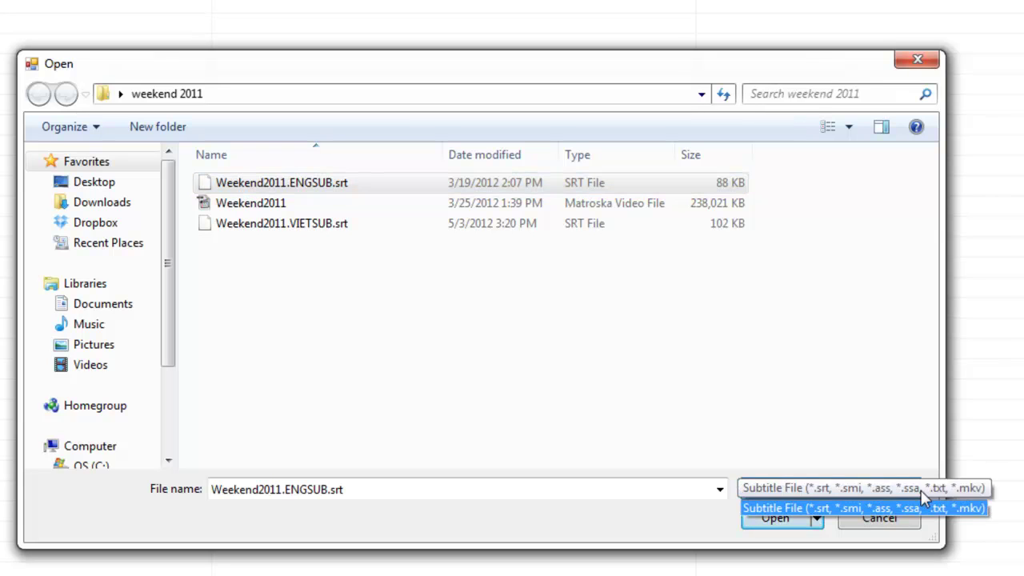
left_click(816, 420)
left_click(290, 203)
left_click(309, 188)
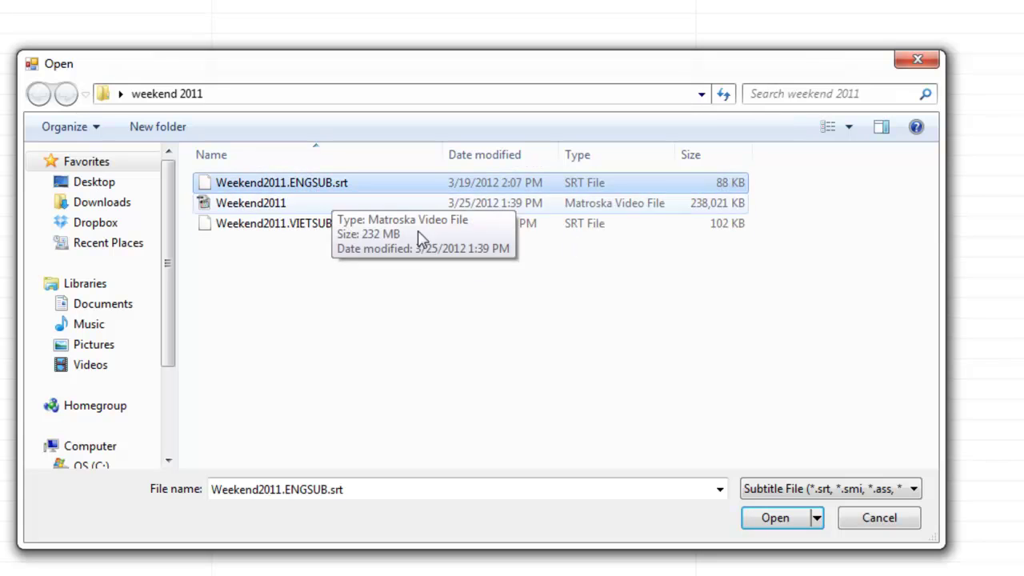
left_click(796, 520)
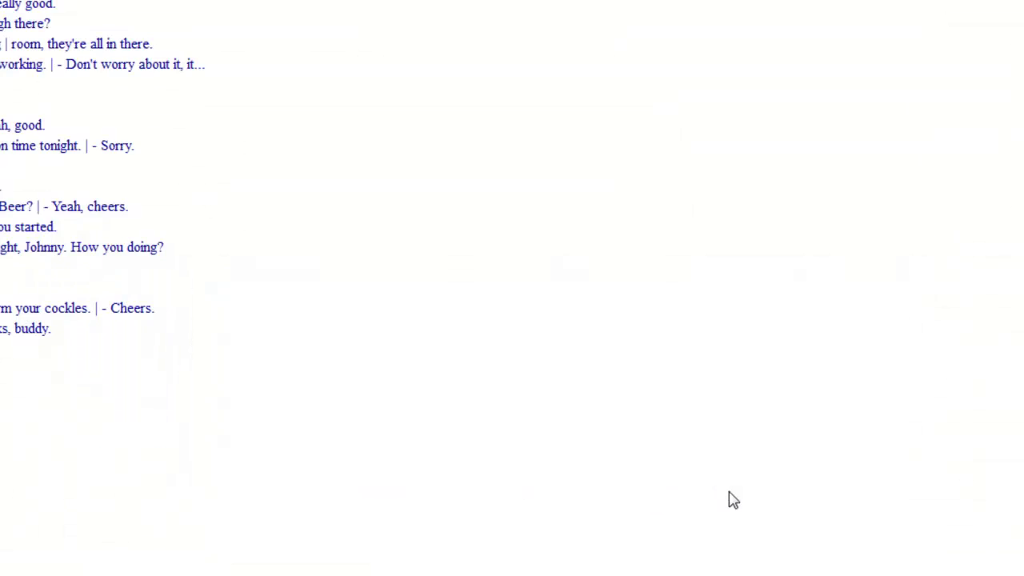
Step: Play the film in Translate Mode, skip ahead to about 04:07 and pause it
left_click(102, 69)
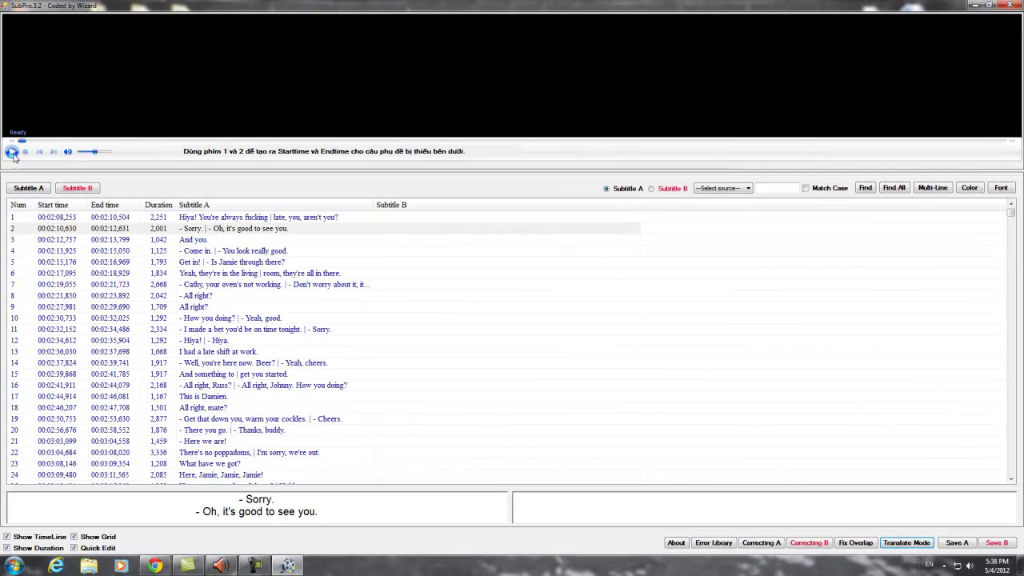
left_click(12, 152)
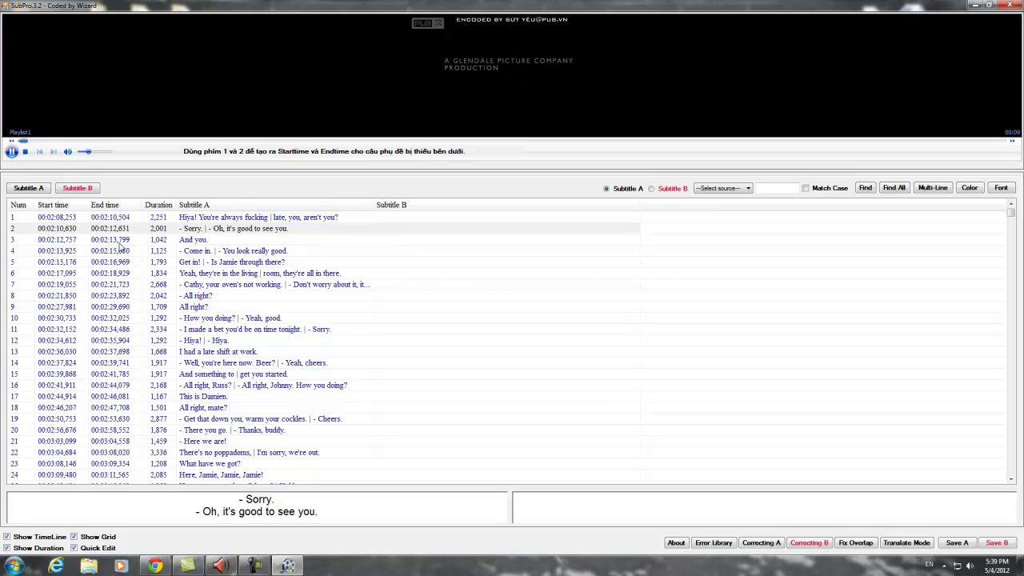
left_click(86, 218)
left_click(32, 141)
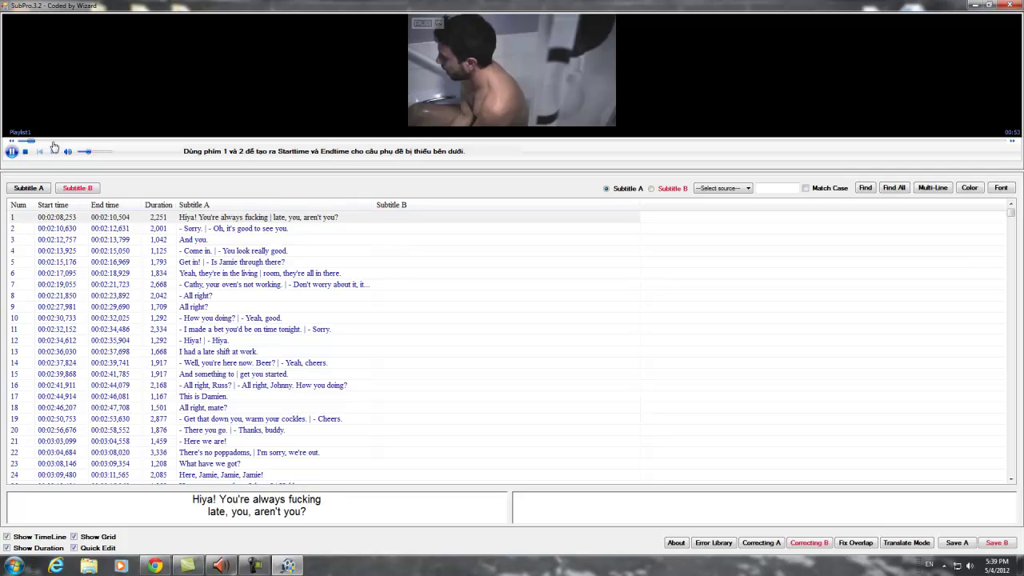
left_click(53, 141)
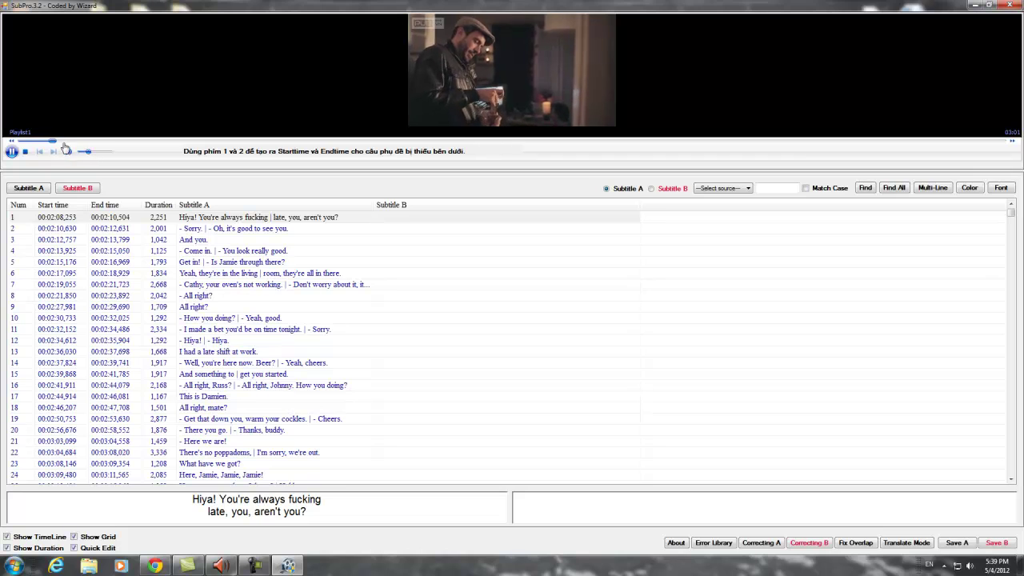
left_click(64, 141)
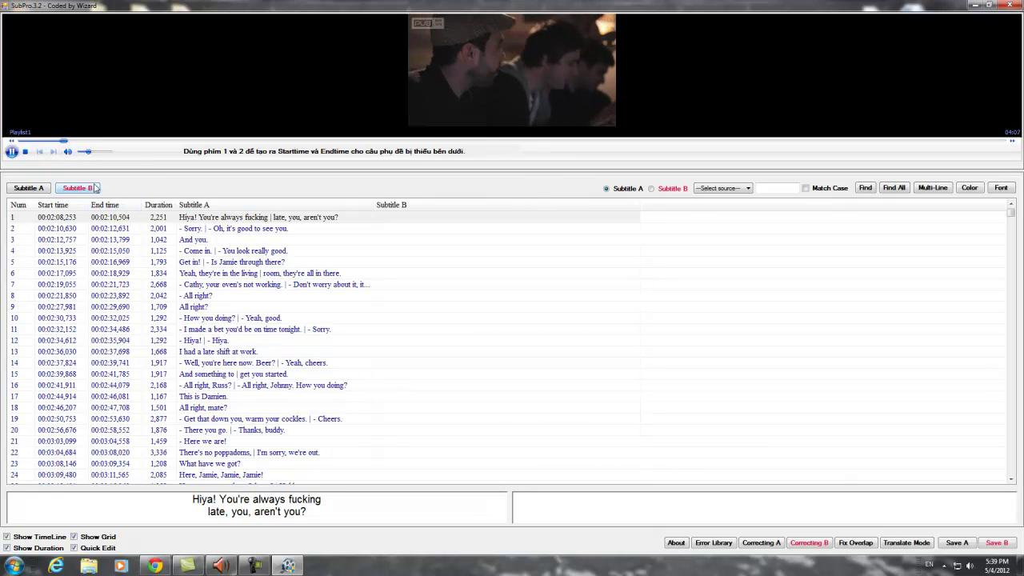
left_click(14, 152)
Step: Select subtitle line 4, "- Come in. - You look really good.", and start editing its Subtitle B text
left_click(107, 223)
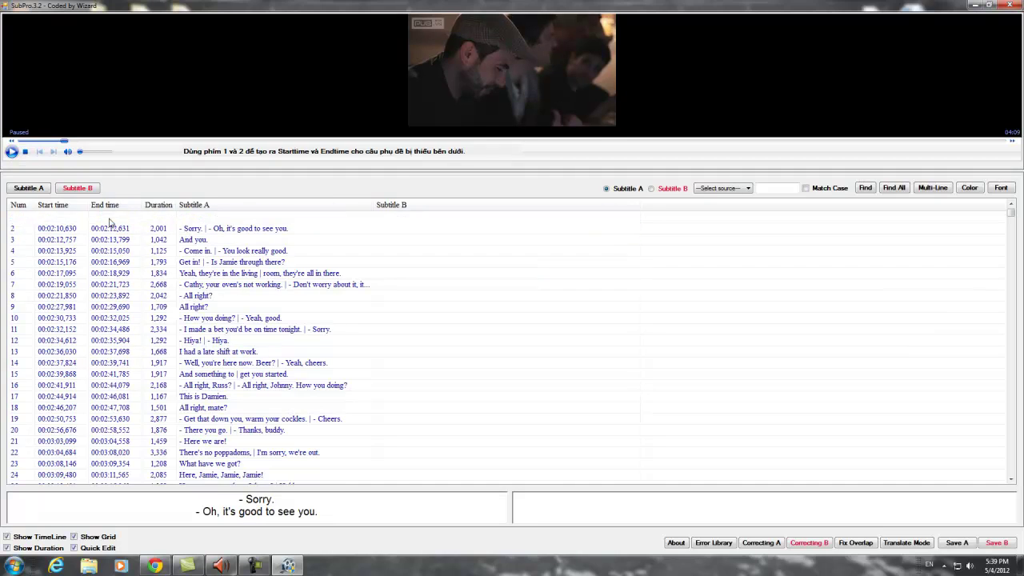
left_click(110, 221)
left_click(61, 253)
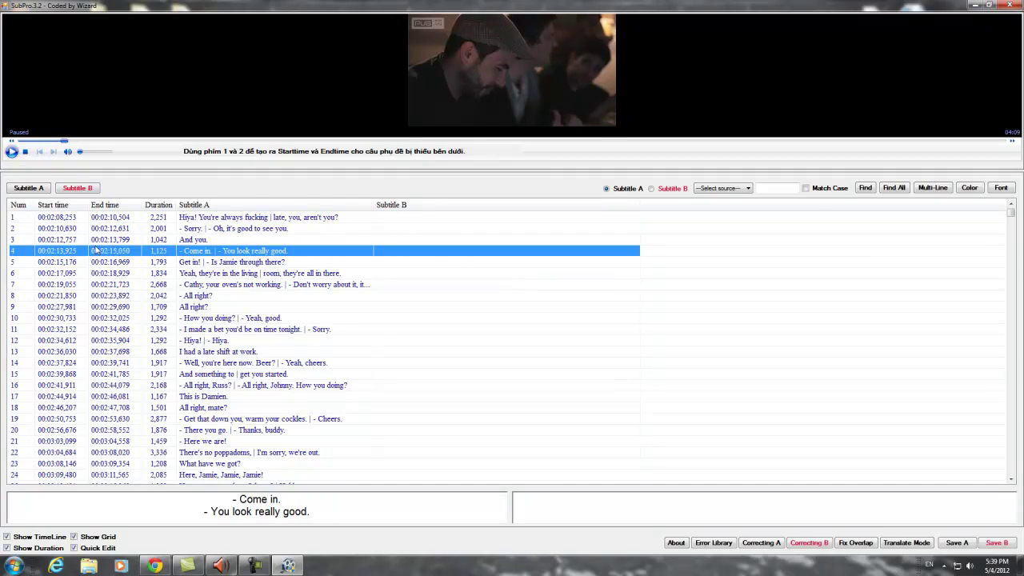
left_click(36, 273)
left_click(78, 253)
left_click_drag(314, 512, 200, 496)
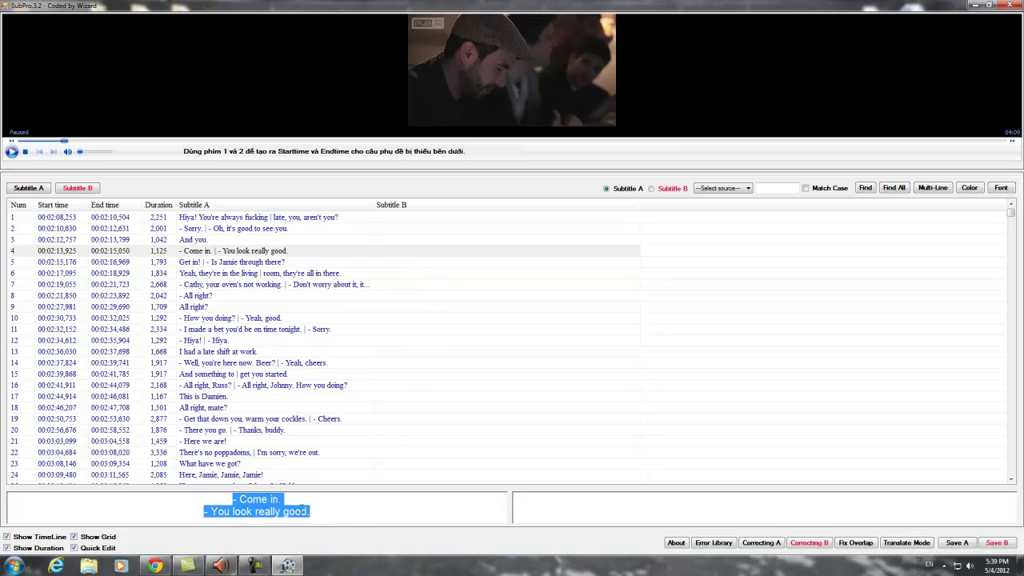
left_click(737, 510)
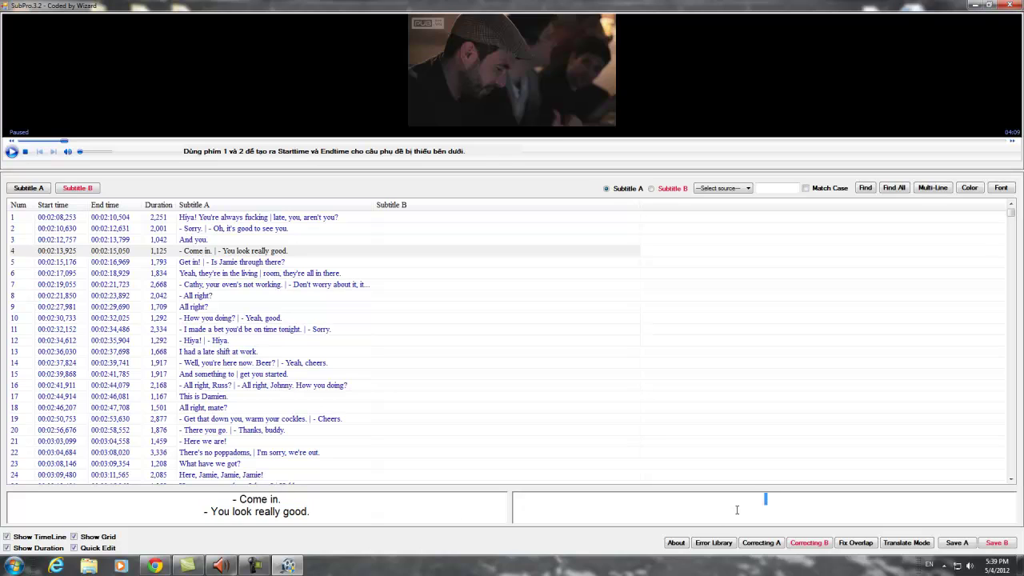
type("kjsahdkasjhdjkouiehjk")
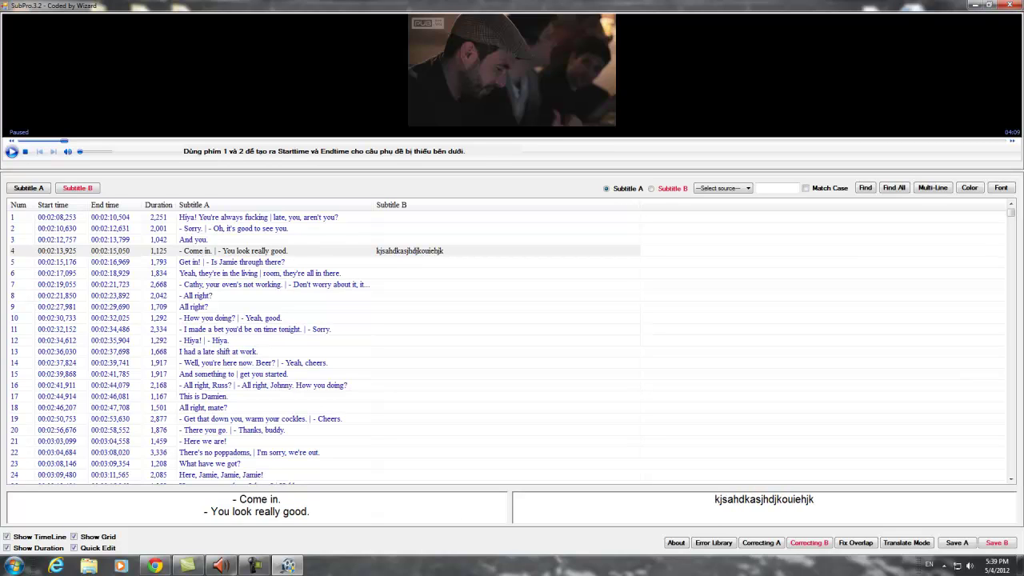
type("k")
key("BackSpace")
key("BackSpace")
key("BackSpace")
key("BackSpace")
key("BackSpace")
key("BackSpace")
key("BackSpace")
key("BackSpace")
key("BackSpace")
key("BackSpace")
key("BackSpace")
key("BackSpace")
key("BackSpace")
key("BackSpace")
key("BackSpace")
key("BackSpace")
key("BackSpace")
key("BackSpace")
key("BackSpace")
key("BackSpace")
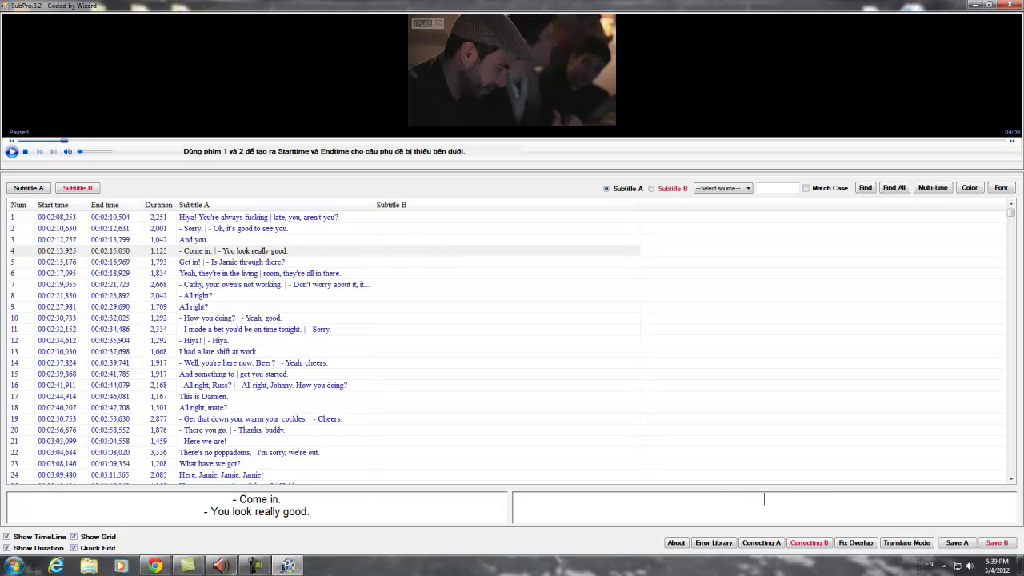
Step: Enter a two-line Subtitle B text for line 4: "jsdakldjljdaklds" and "sadsadsadasd"
type("jsdakldjljdakl")
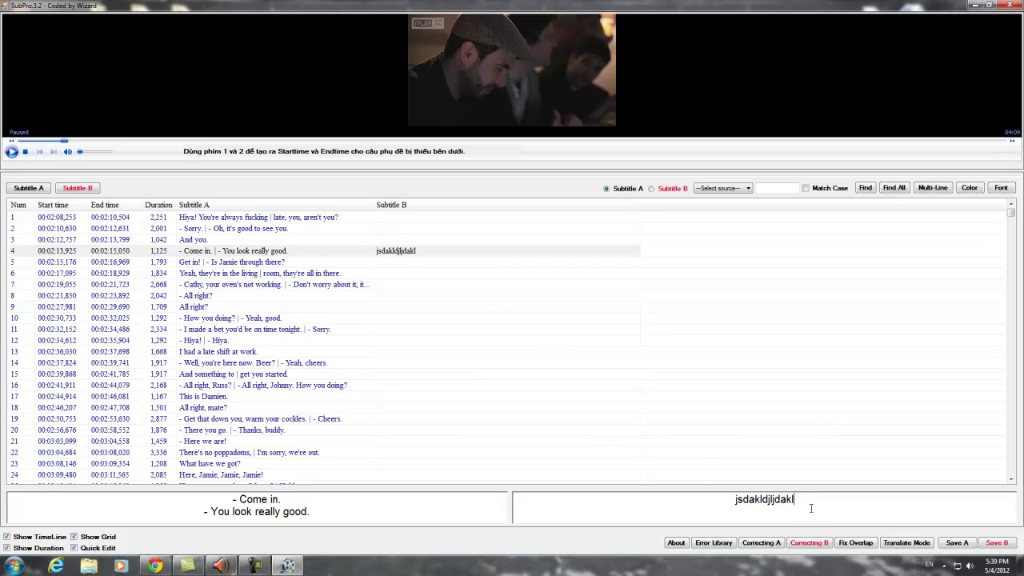
type("ds")
key("Return")
type("sadsadsadasd")
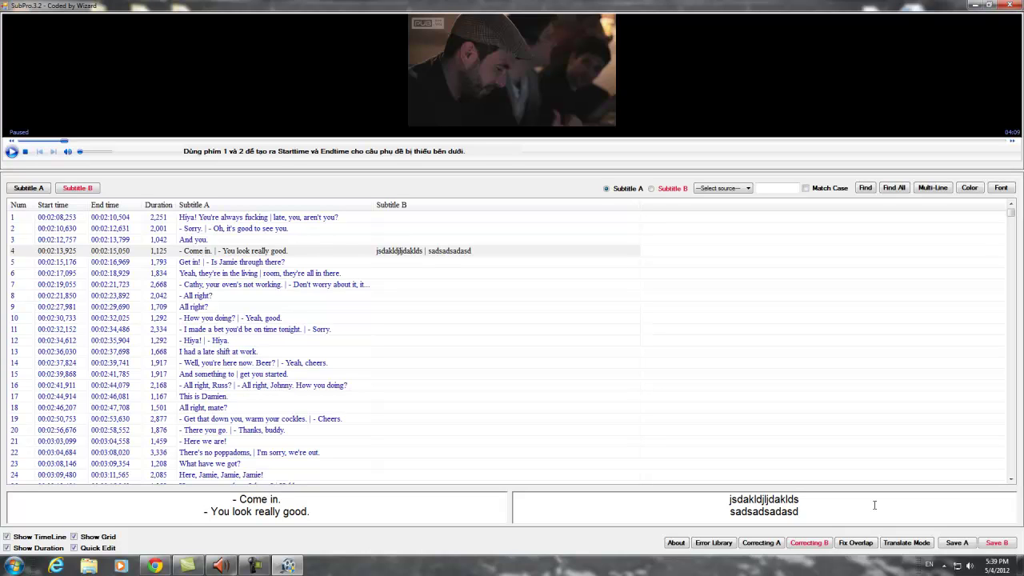
key("Return")
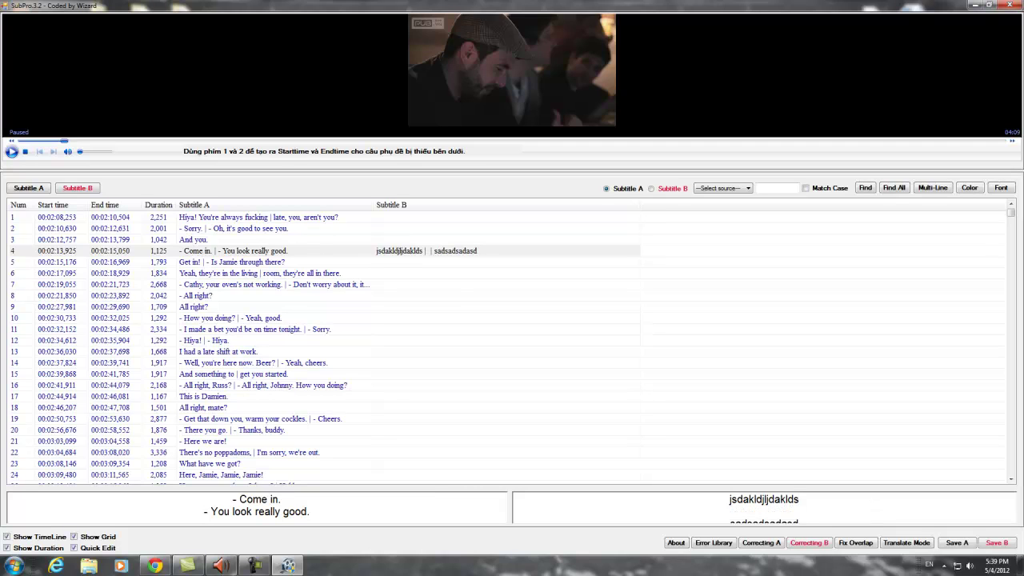
key("BackSpace")
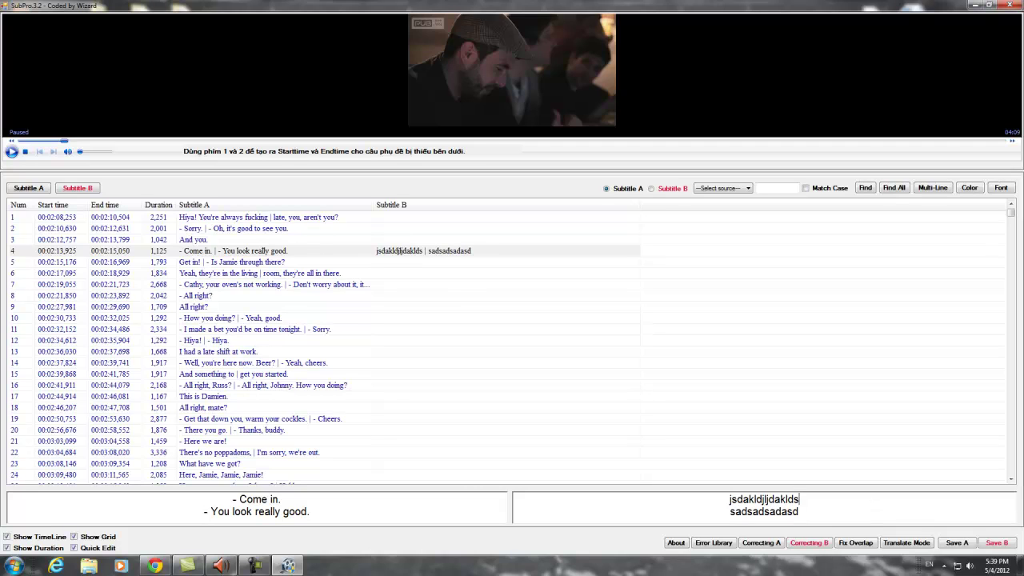
key("Return")
key("BackSpace")
key("Return")
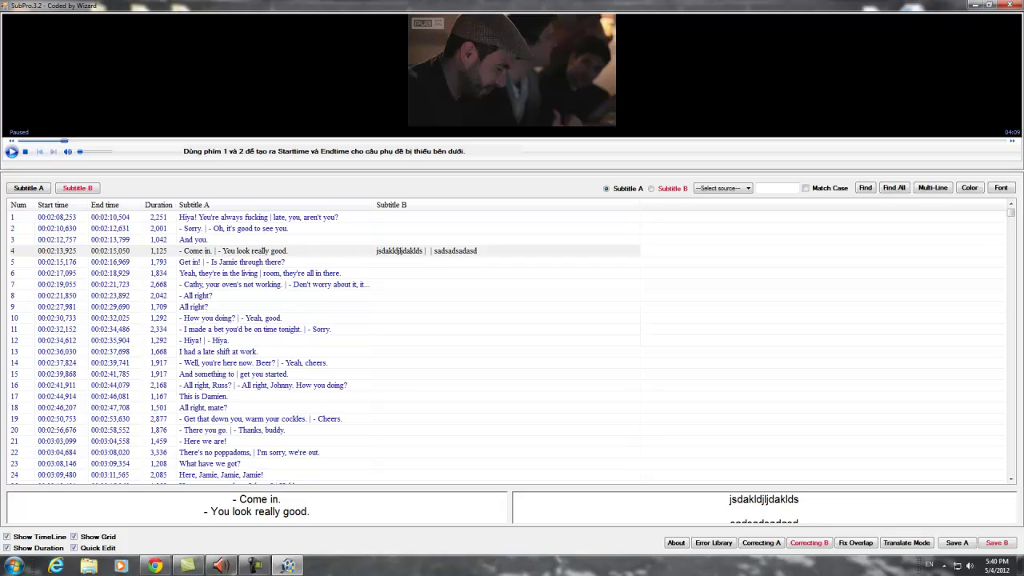
key("BackSpace")
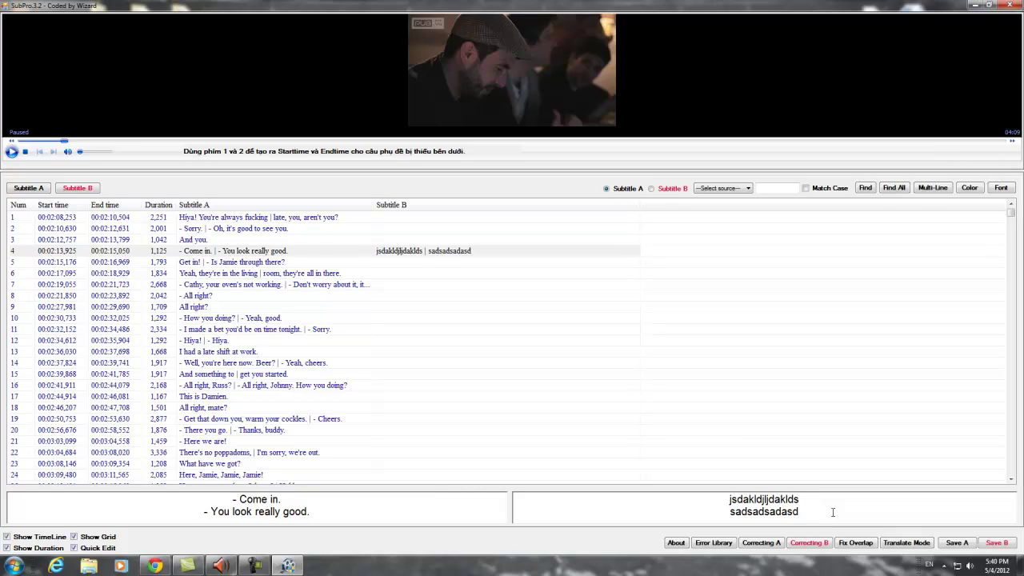
Step: Play the film from the start of subtitle line 4 and pause it at about 02:20
key("Up")
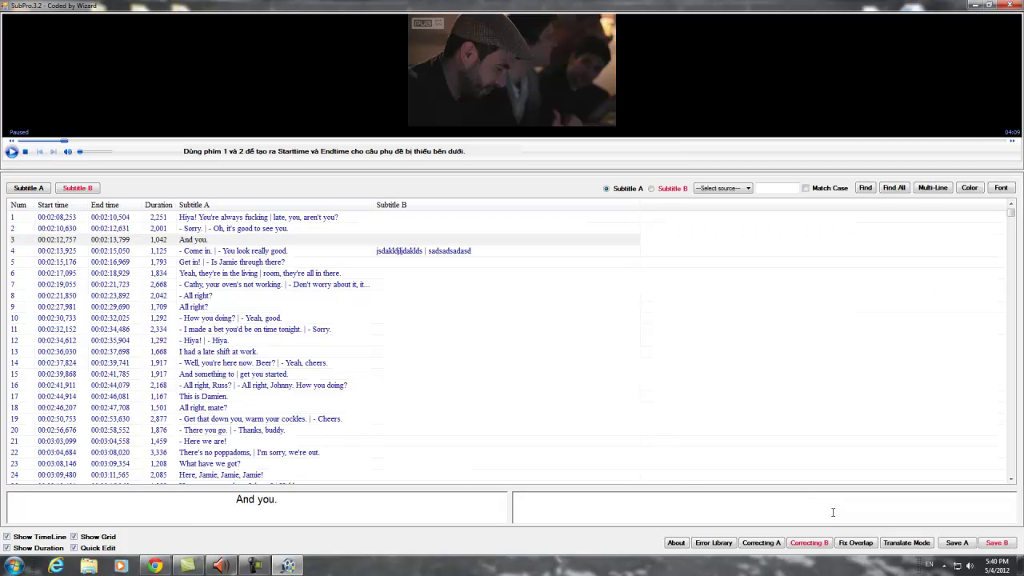
left_click(493, 248)
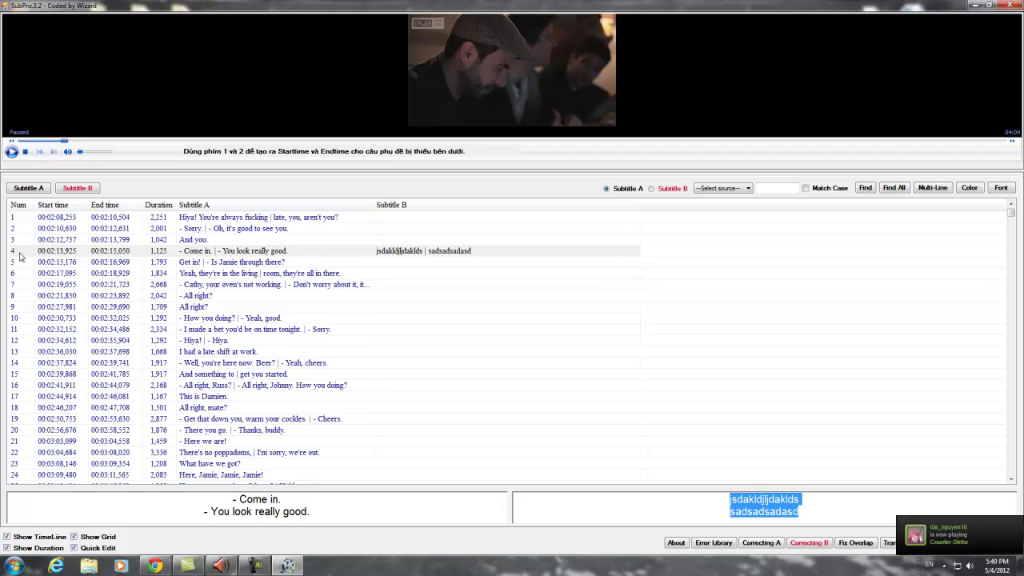
double_click(20, 253)
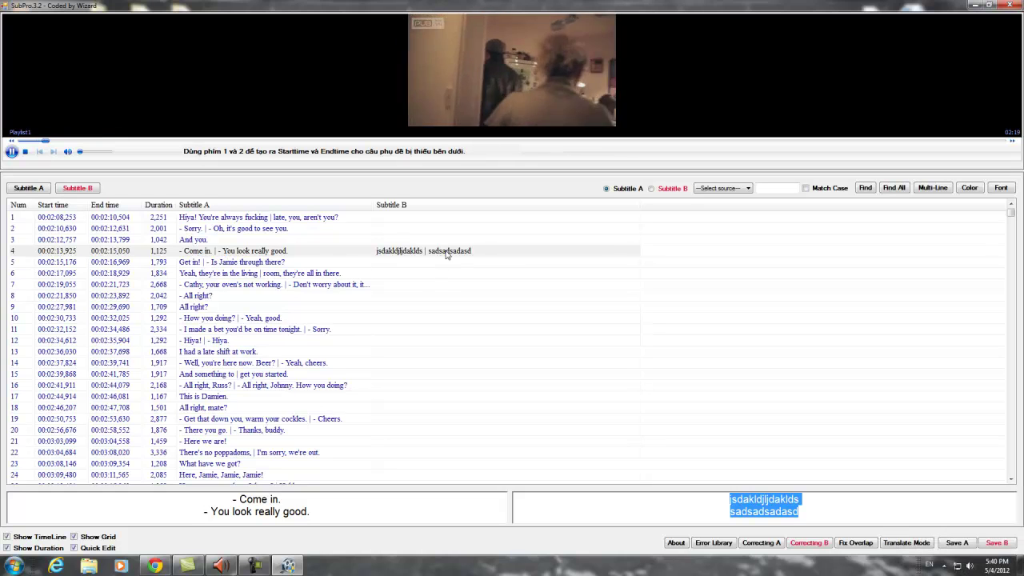
key("space")
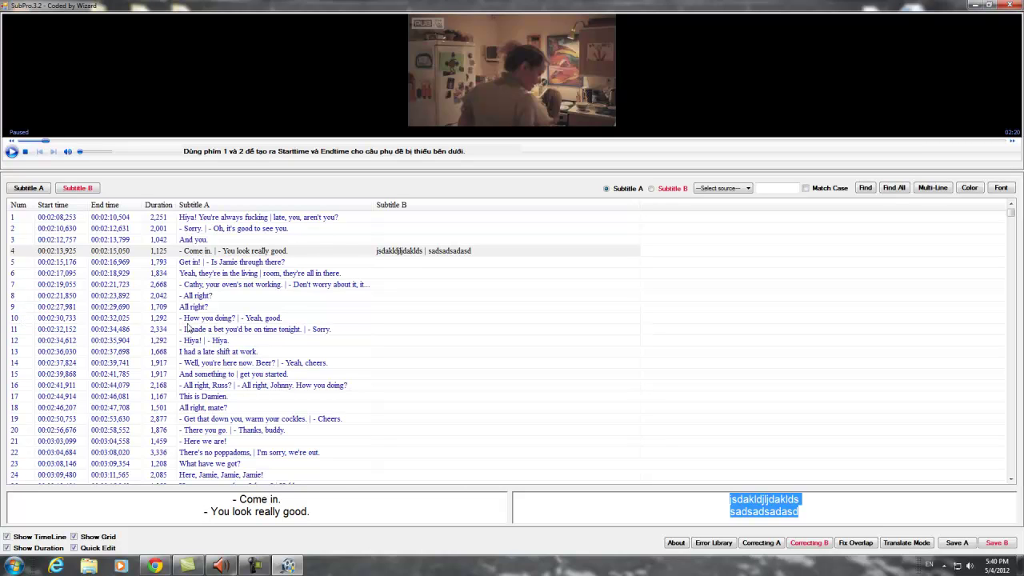
Step: Move through the Subtitle B entries from line 4 down to line 10, and play the film from there to about 02:37
left_click(56, 321)
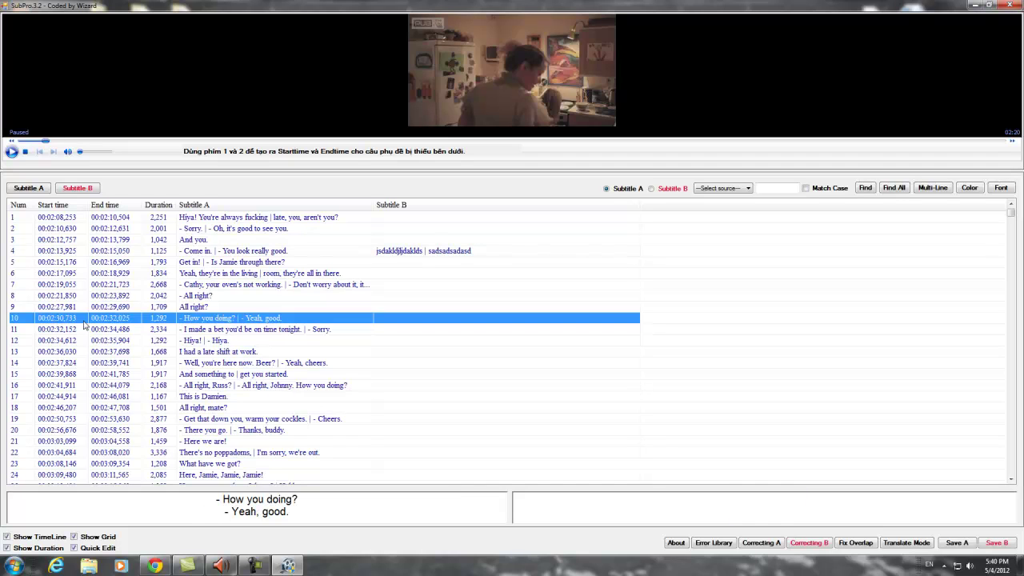
left_click(458, 252)
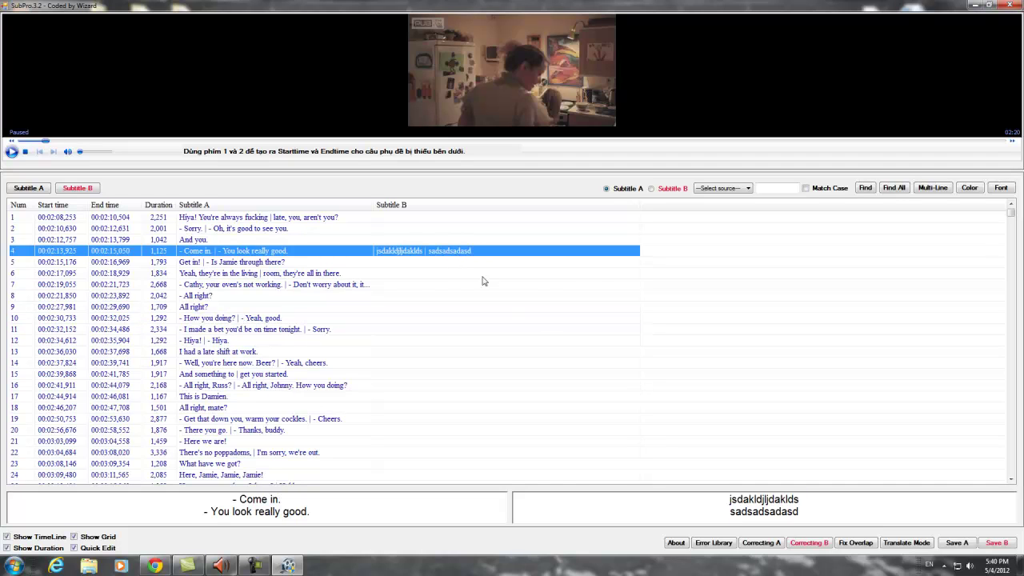
left_click(840, 512)
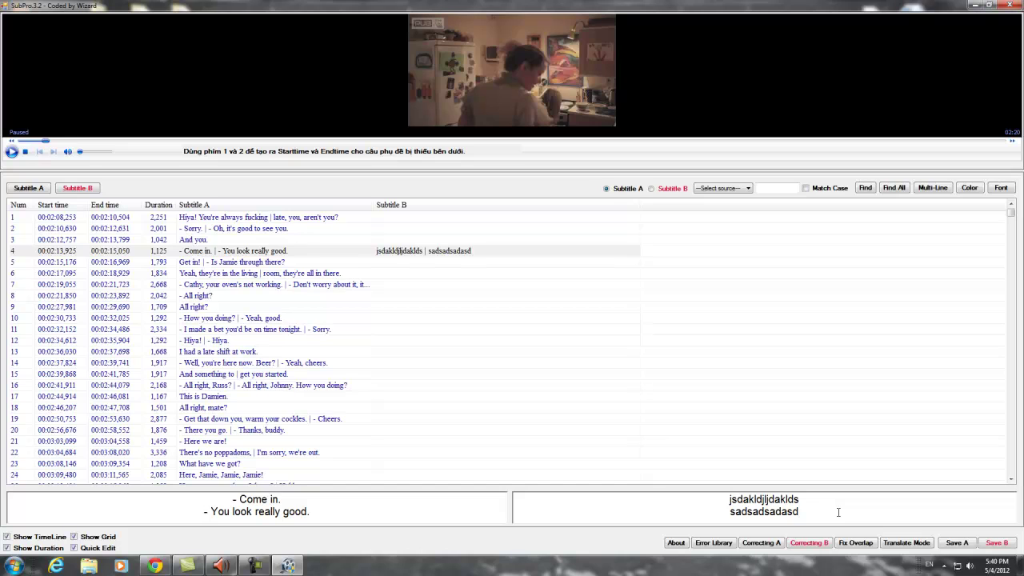
key("Down")
key("Down")
key("Down")
key("Down")
key("Down")
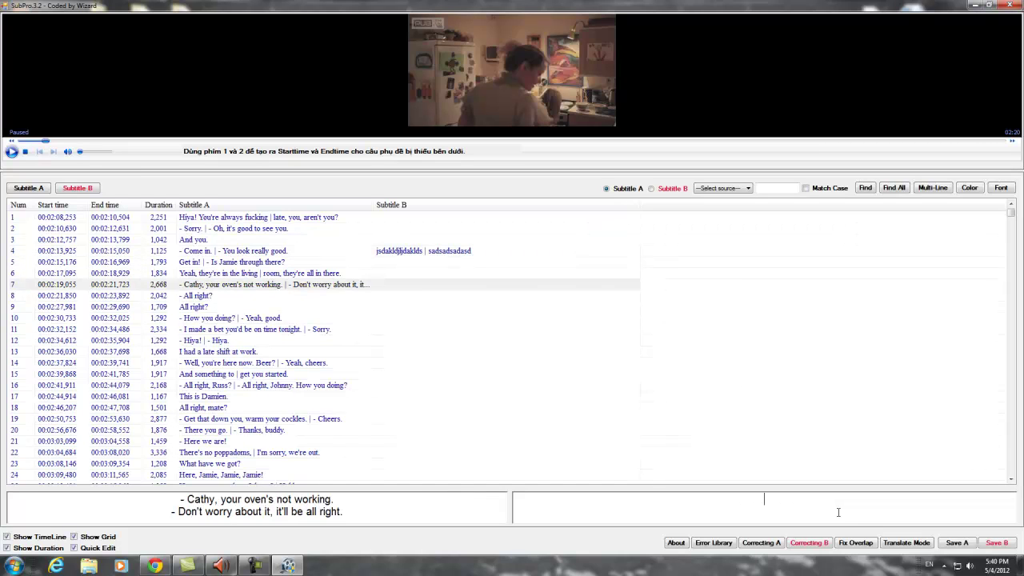
key("Down")
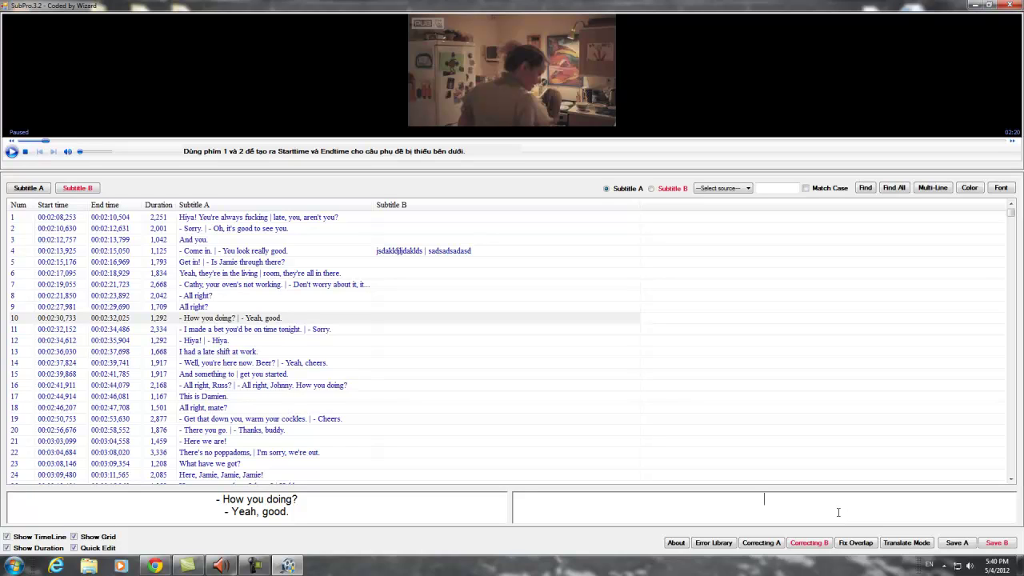
key("space")
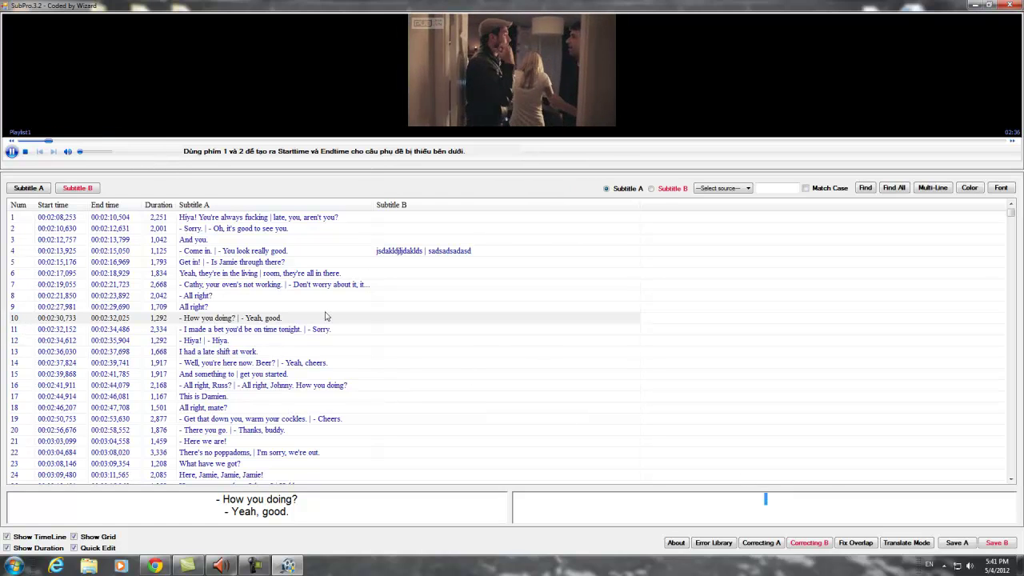
key("space")
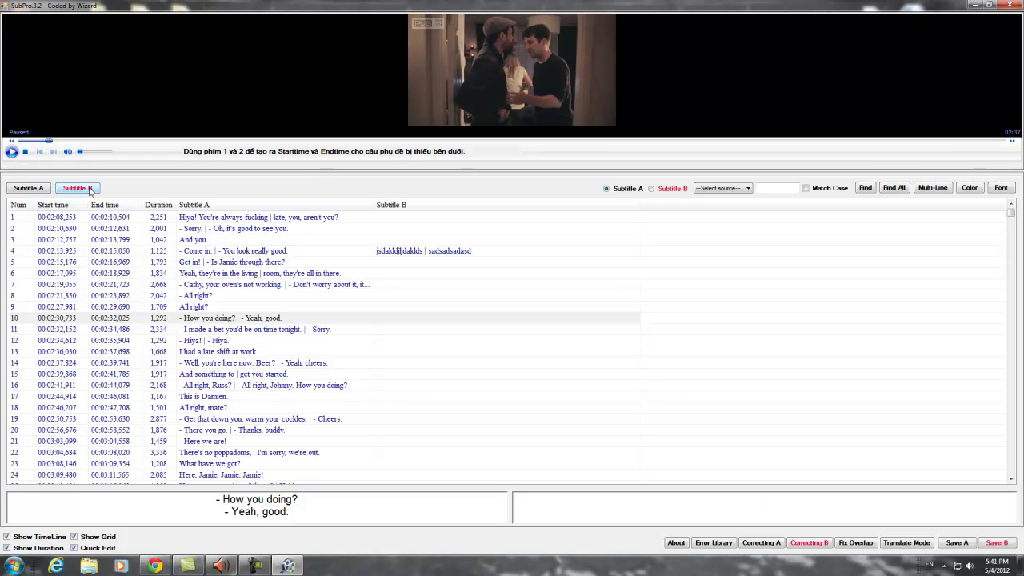
Step: Load Weekend2011.VIETSUB.srt from the weekend 2011 folder as Subtitle B
left_click(77, 189)
left_click(77, 189)
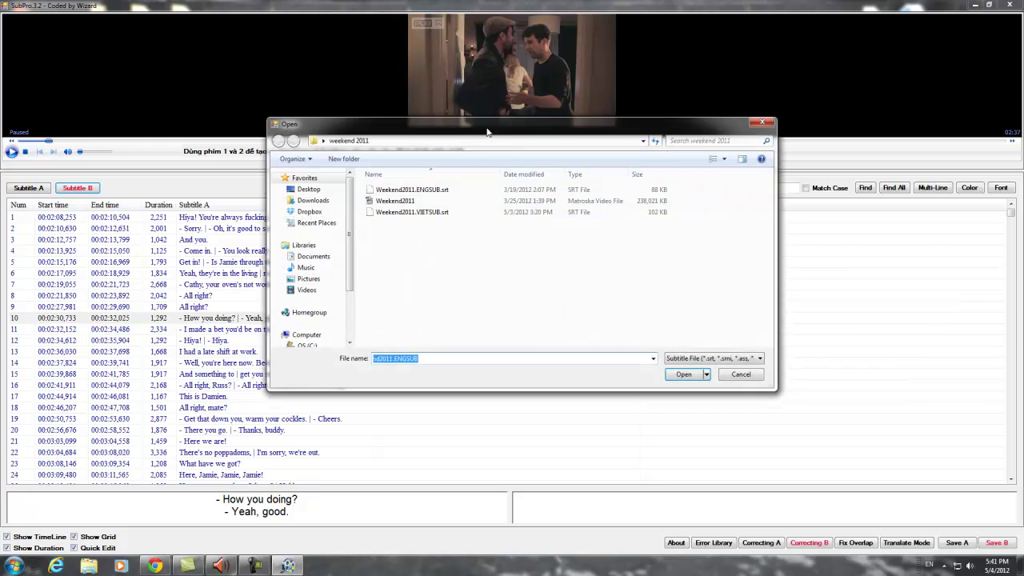
left_click(564, 298)
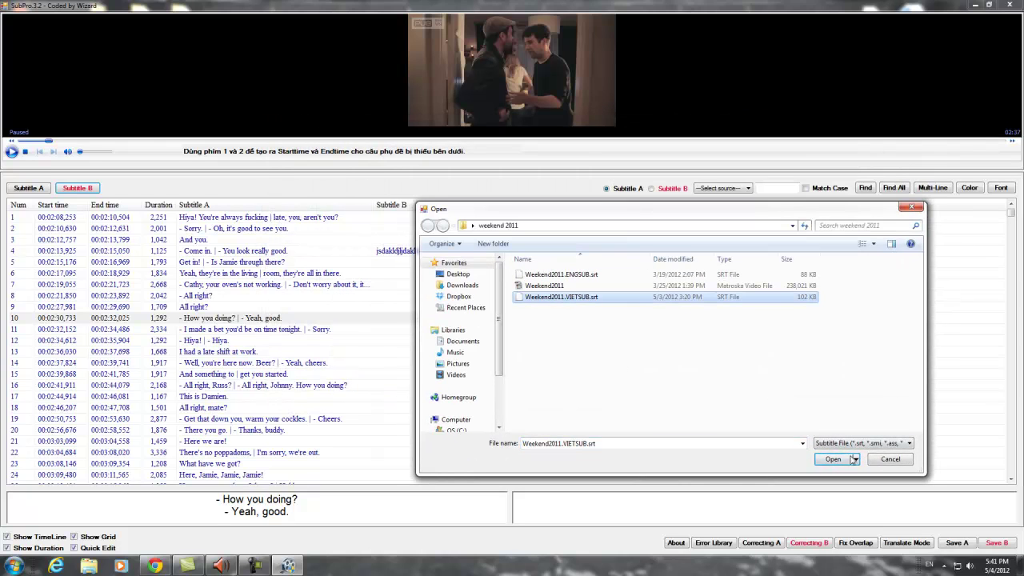
left_click(833, 459)
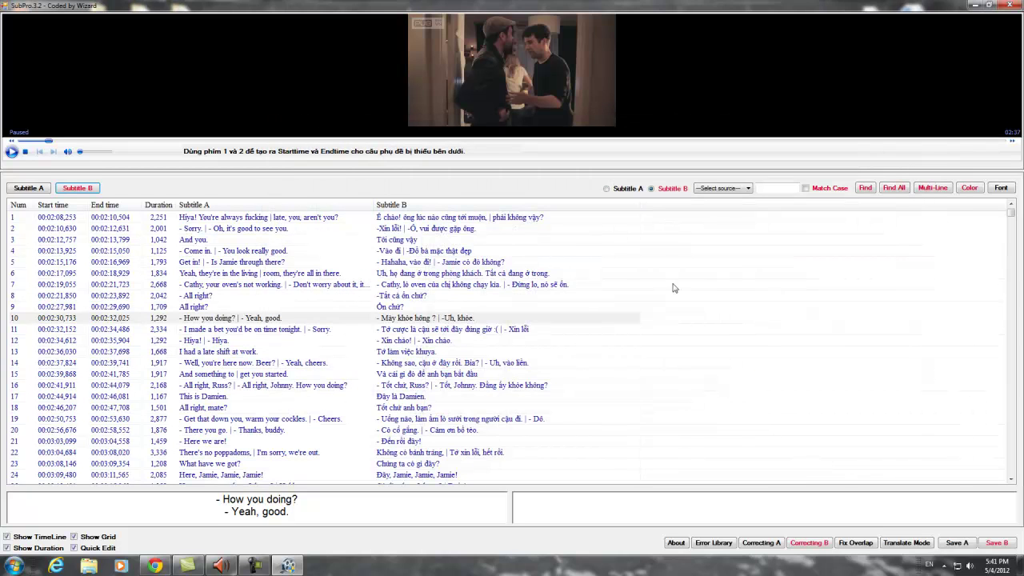
Step: Compare the English and Vietnamese texts of several subtitle lines, such as 1, 3, 9 and 11, and play the film from line 11
left_click(399, 219)
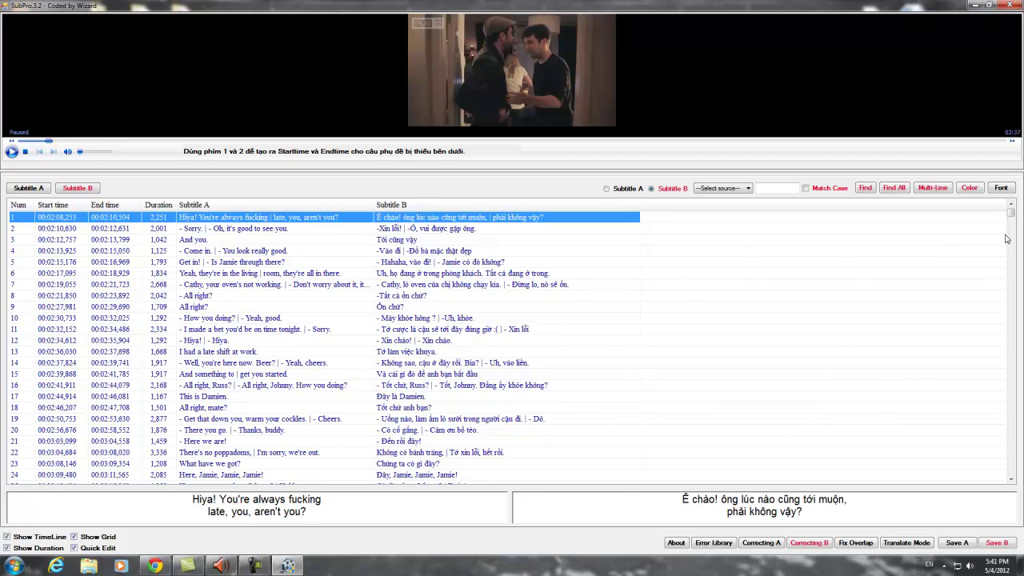
left_click(456, 240)
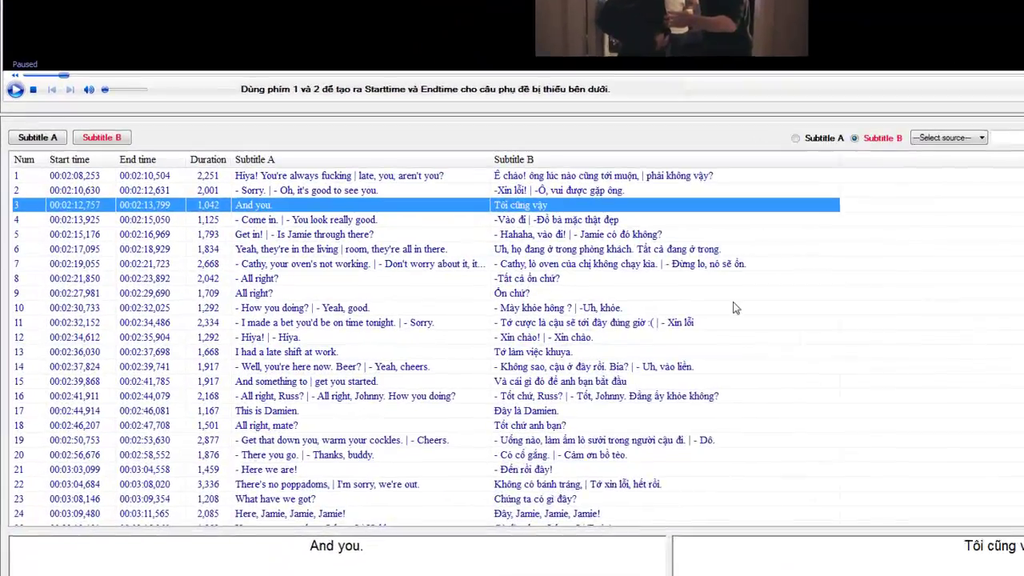
left_click(587, 295)
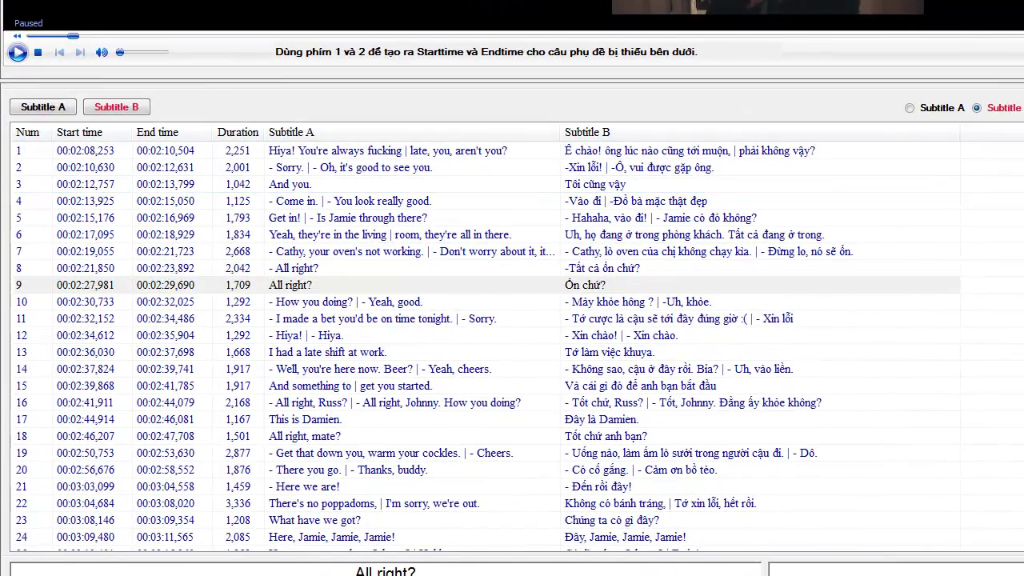
left_click(400, 302)
left_click(400, 335)
double_click(400, 318)
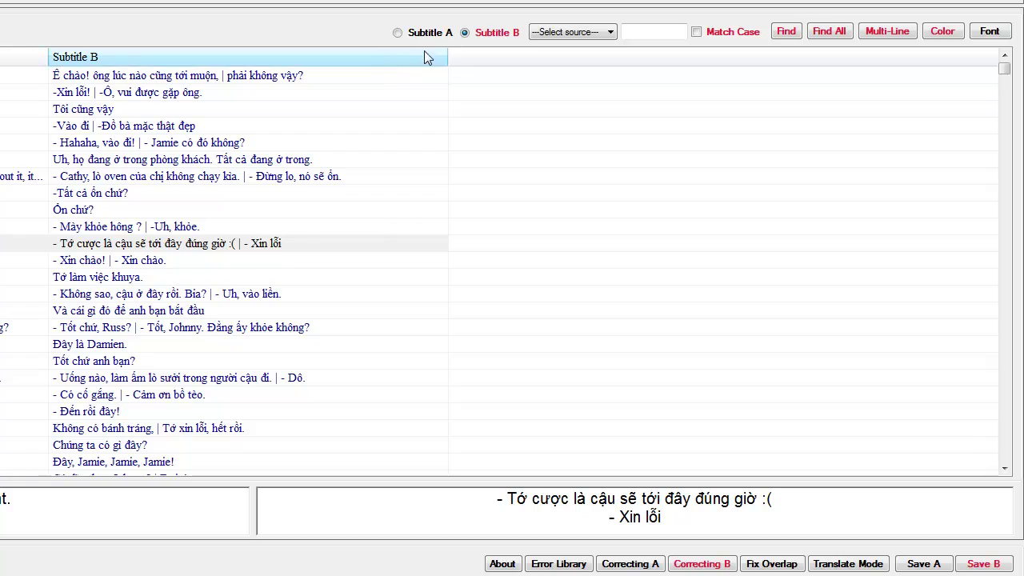
Step: Set the source encoding for Subtitle B to Unicode and select subtitle line 1
left_click(583, 34)
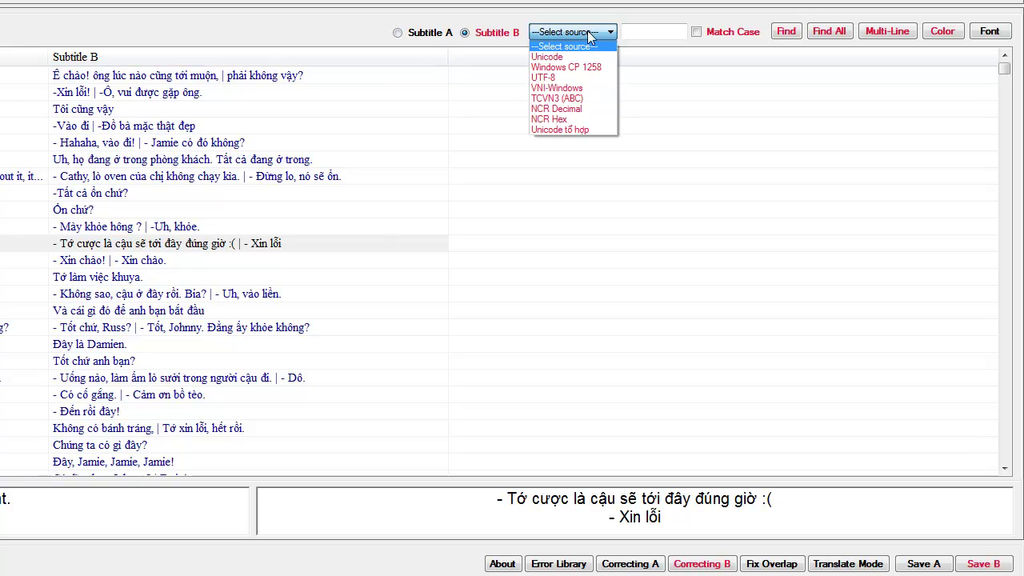
left_click(587, 32)
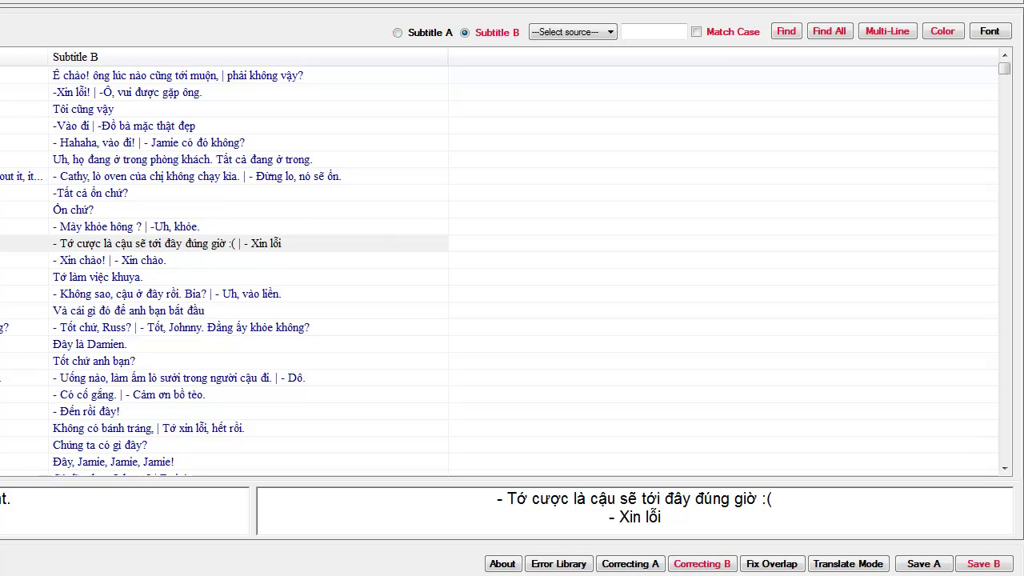
left_click(24, 75)
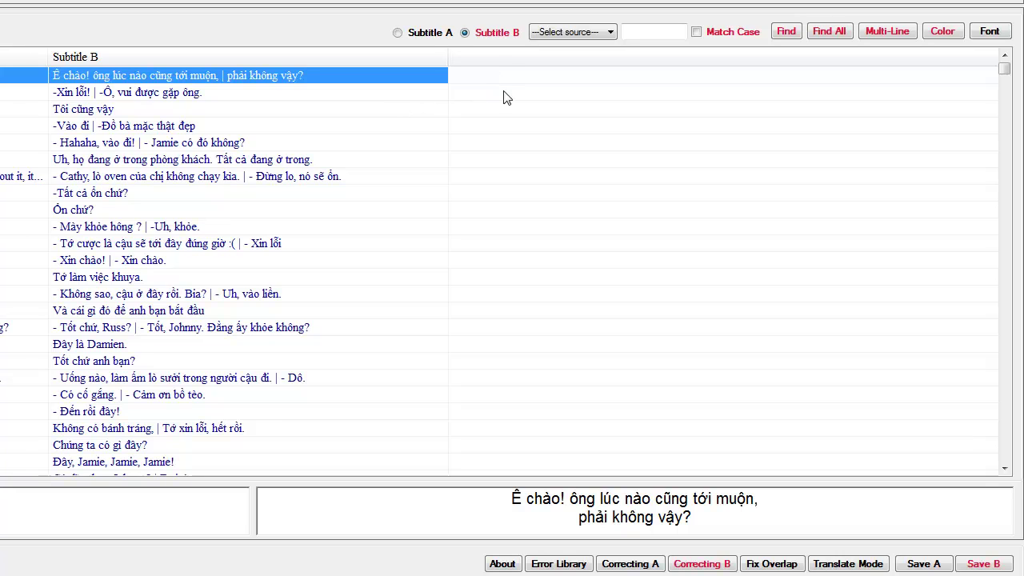
left_click(609, 32)
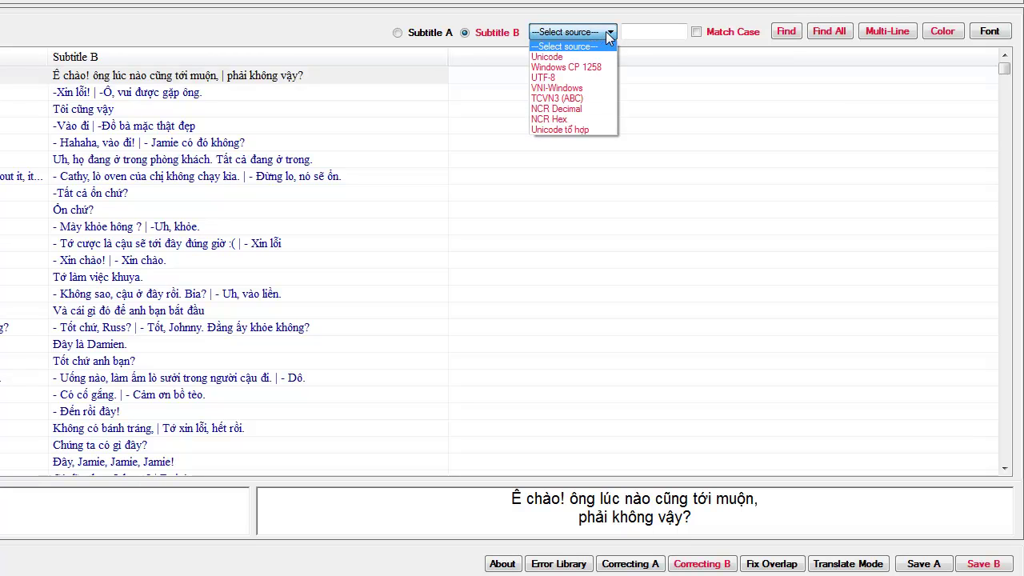
left_click(258, 83)
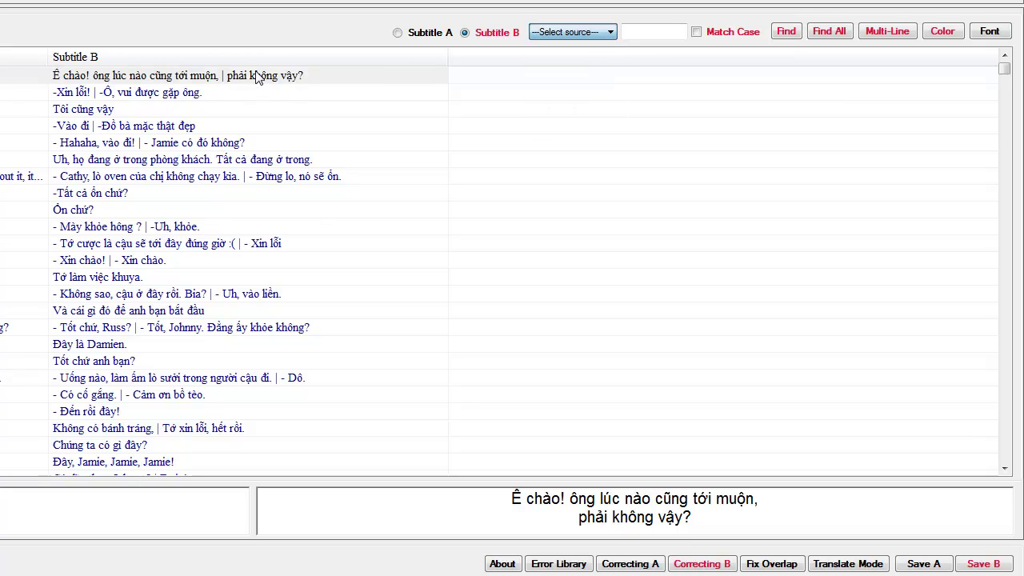
left_click(596, 34)
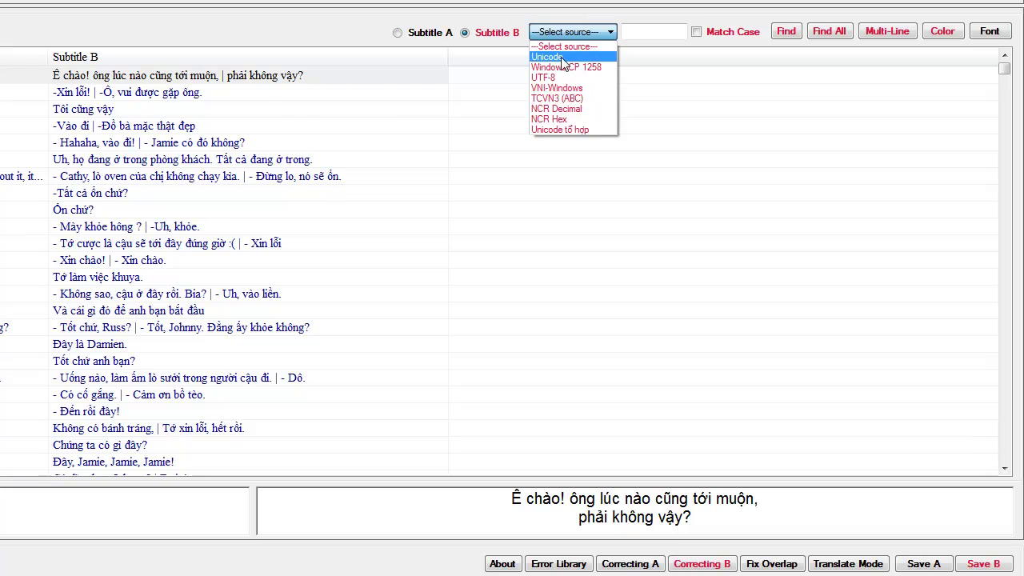
left_click(562, 58)
left_click(238, 77)
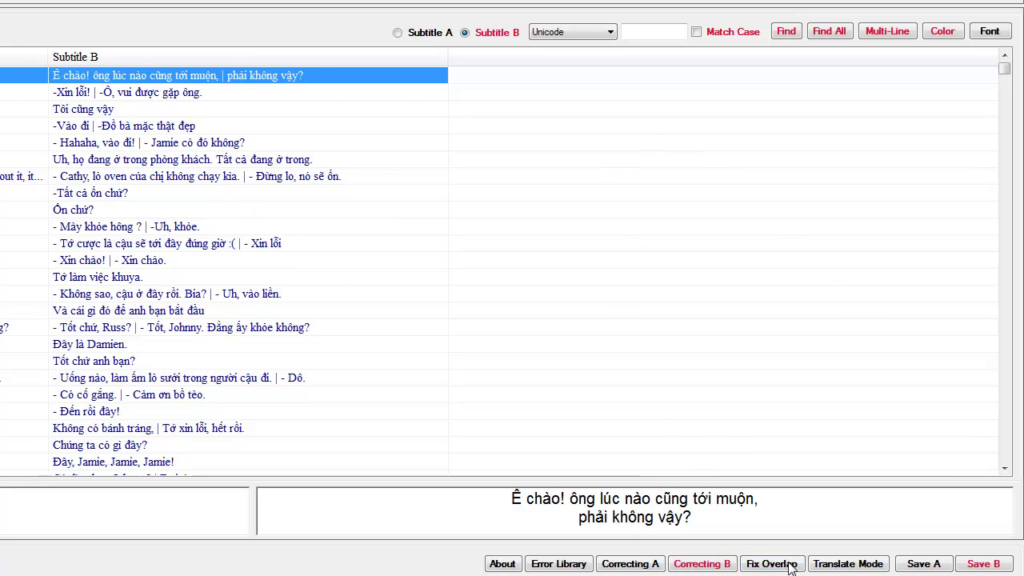
Step: Save Subtitle B as Weekend2011.VIETSUB.srt in the weekend 2011 folder, replacing the existing file
left_click(992, 568)
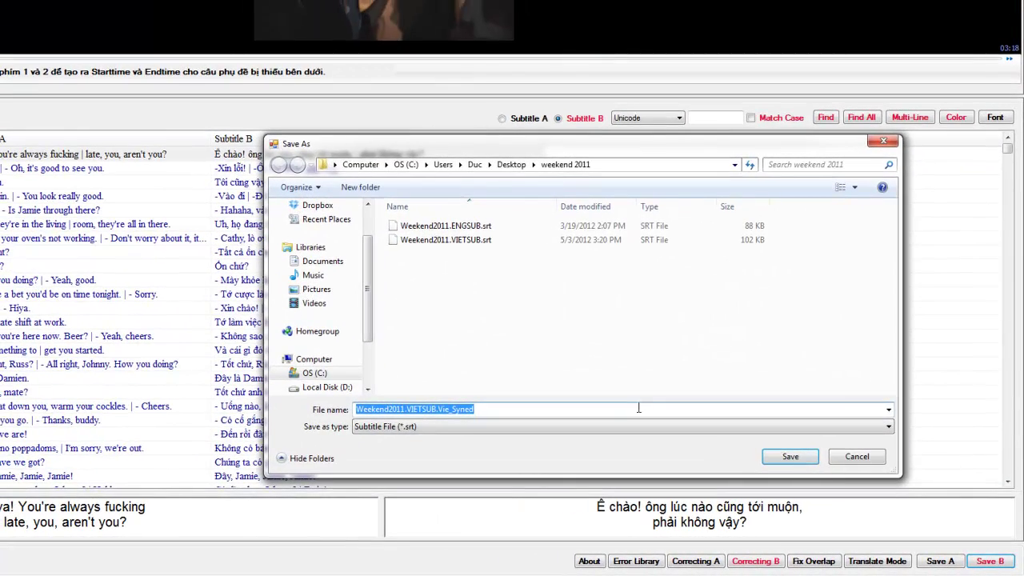
left_click(448, 240)
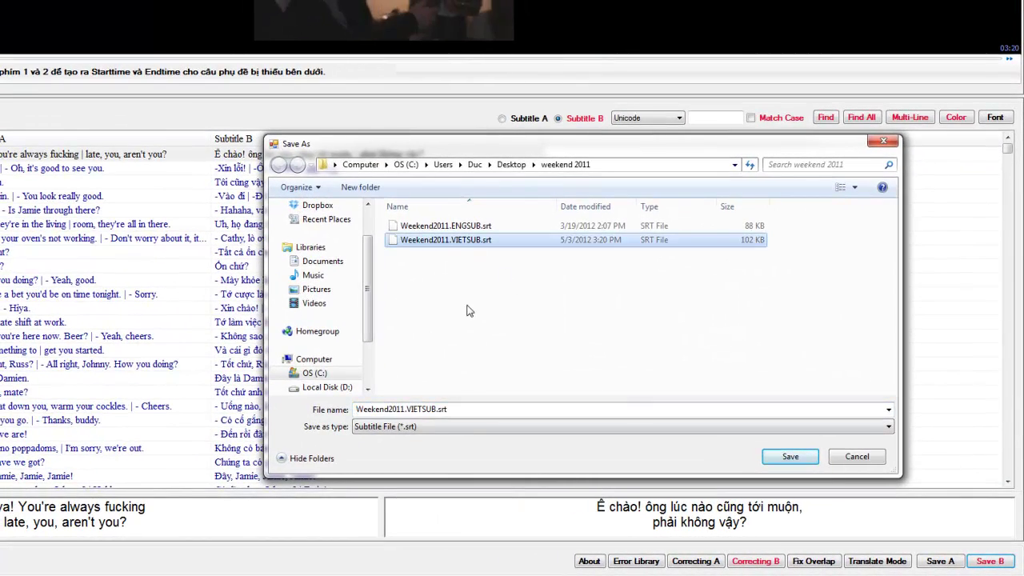
left_click(483, 330)
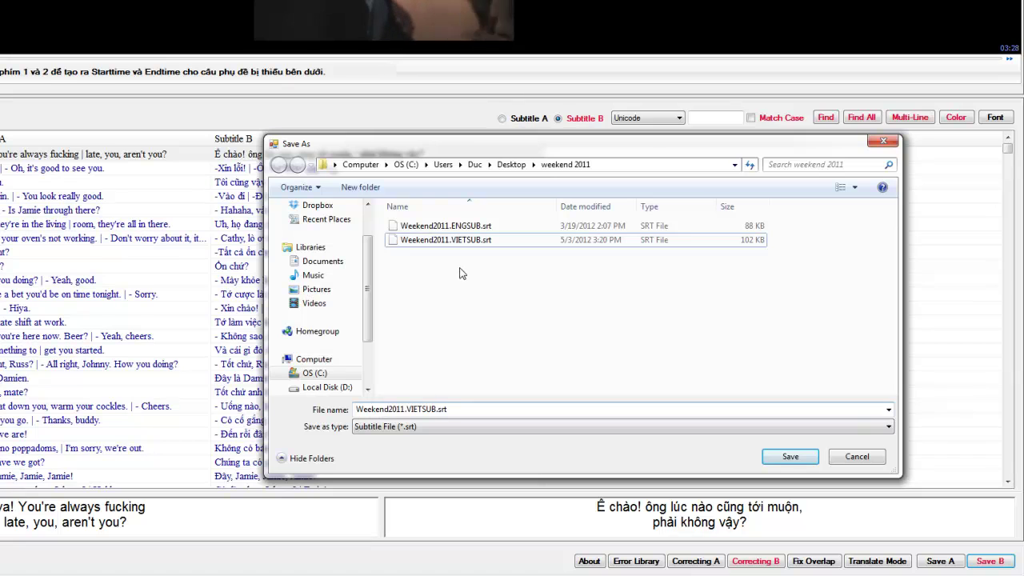
left_click(802, 464)
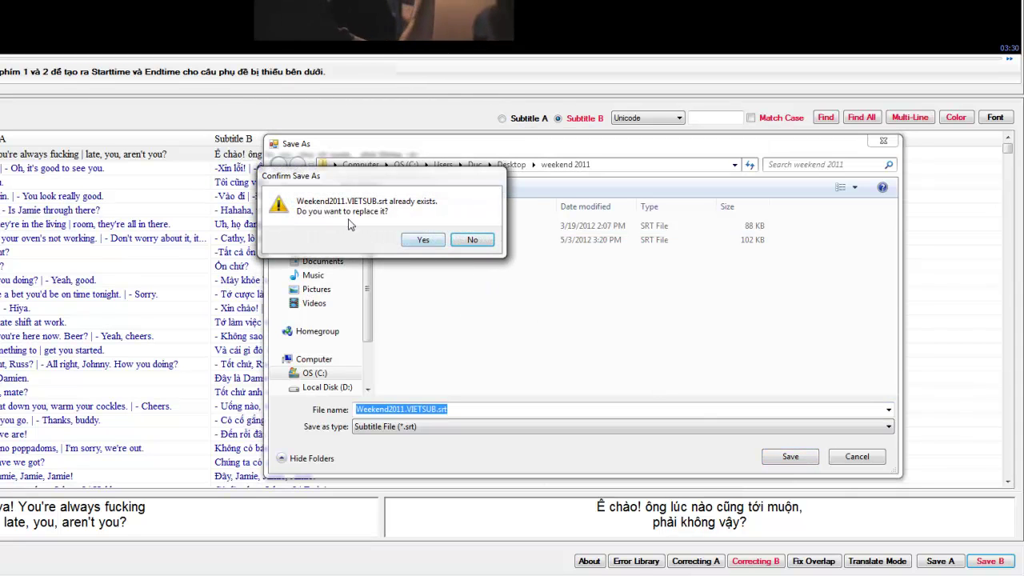
left_click(432, 241)
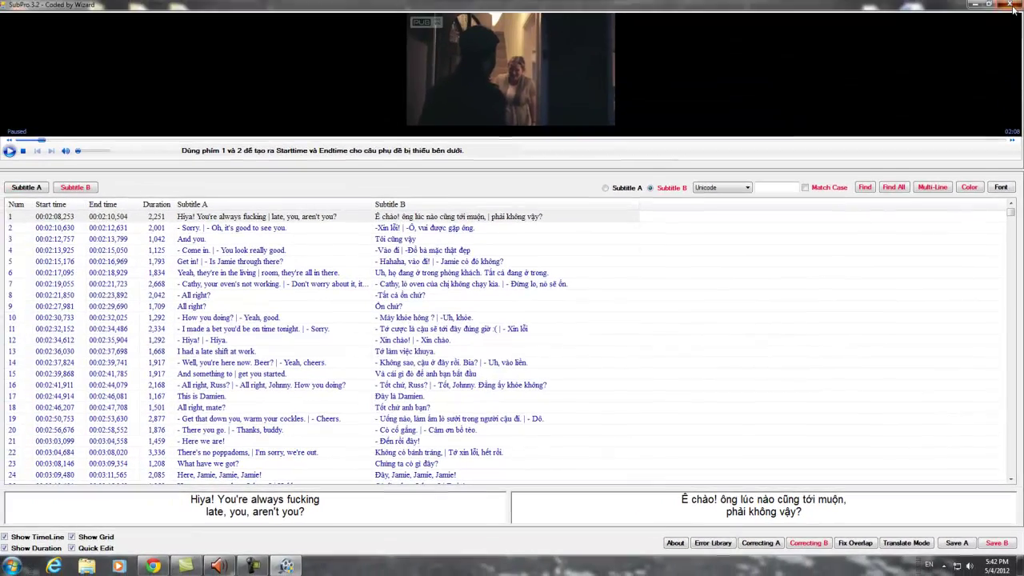
Step: Close SubPro and open the weekend 2011 folder on the desktop
left_click(1013, 8)
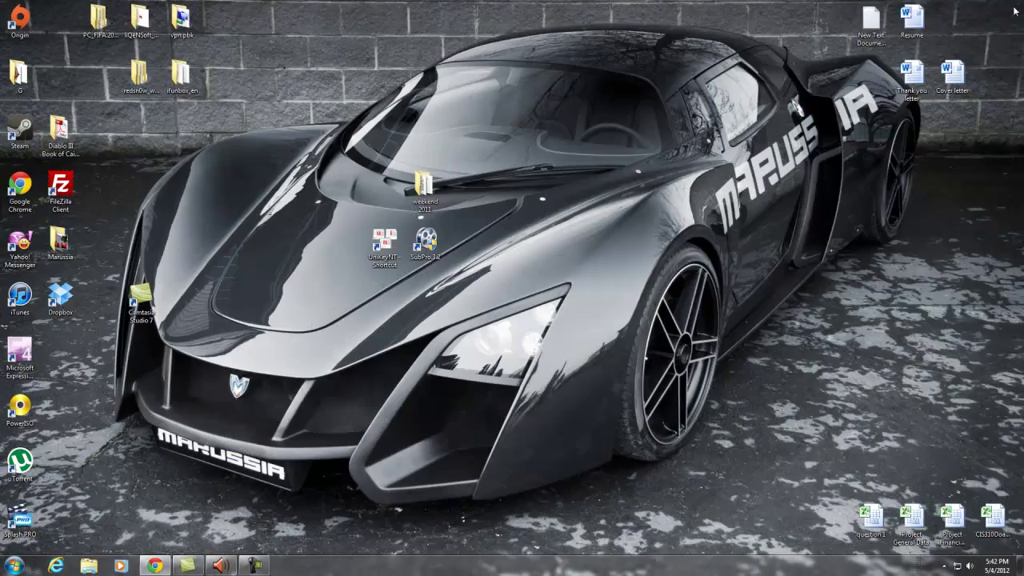
double_click(424, 185)
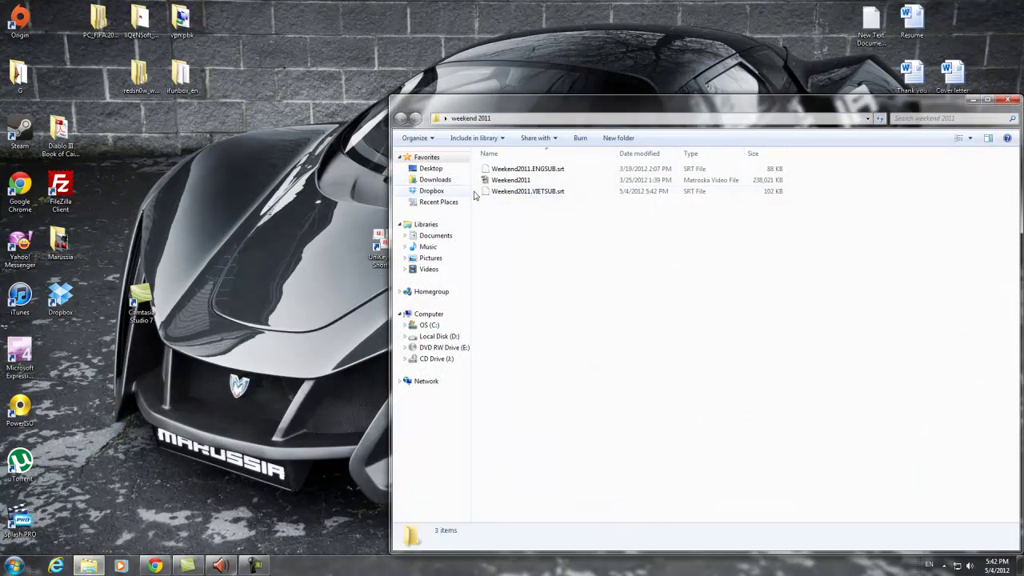
left_click_drag(534, 226, 520, 173)
left_click(550, 237)
Step: Open the Weekend2011 video in MPC and skip ahead to about 03:38
left_click(528, 180)
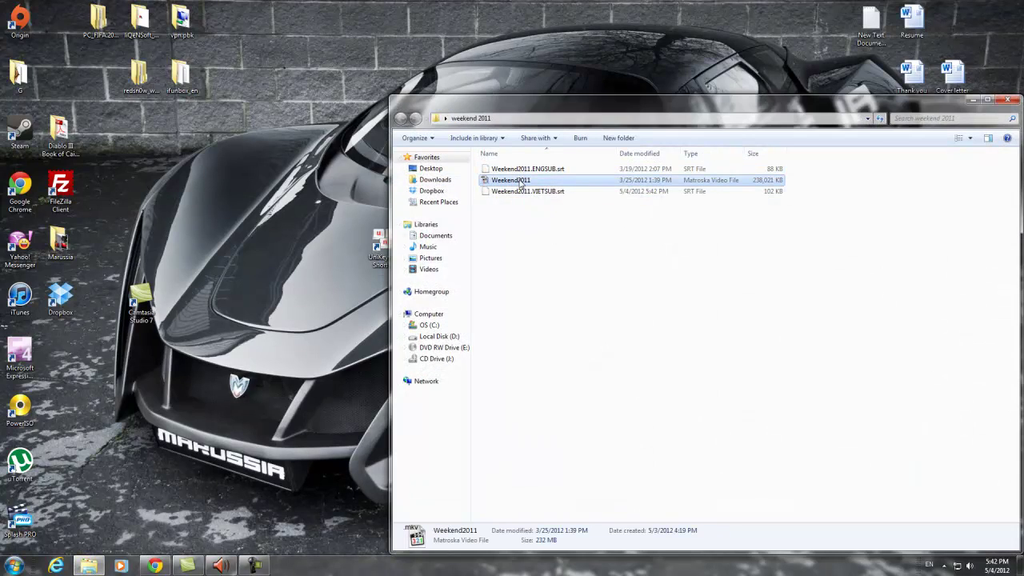
right_click(528, 180)
left_click(557, 187)
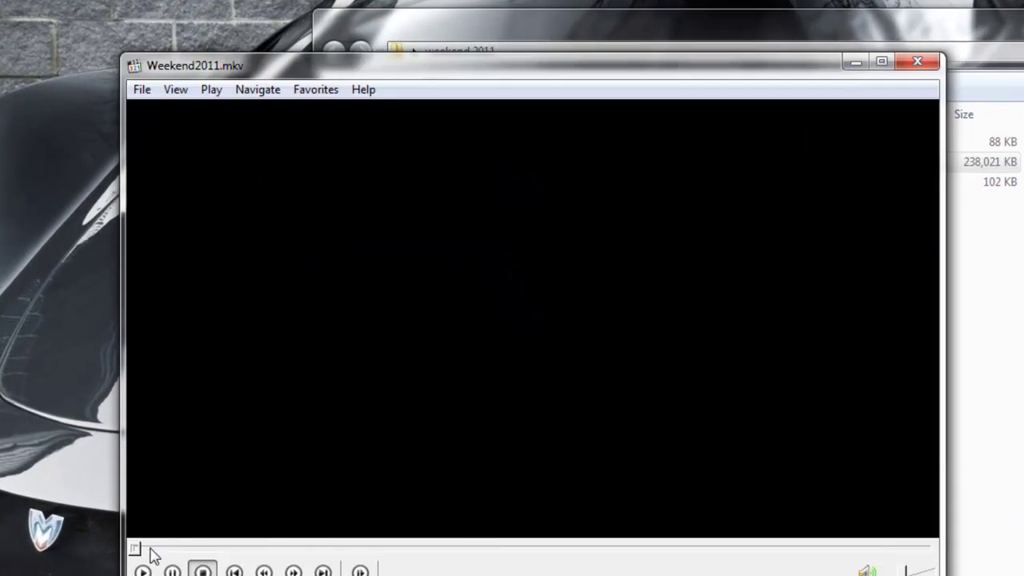
left_click(164, 549)
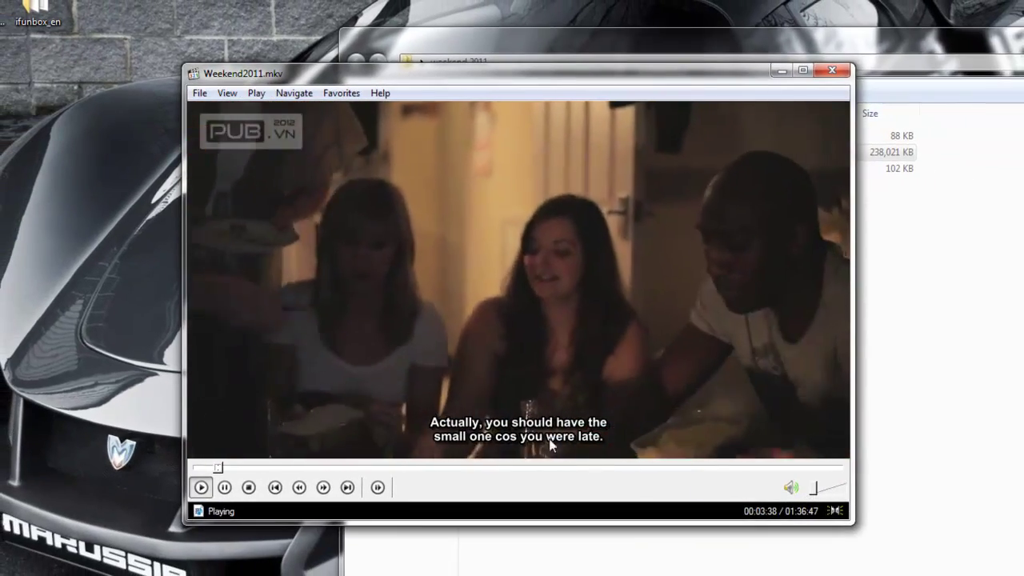
Step: Switch the film's subtitle track to VIETSUB and minimize the player
right_click(652, 191)
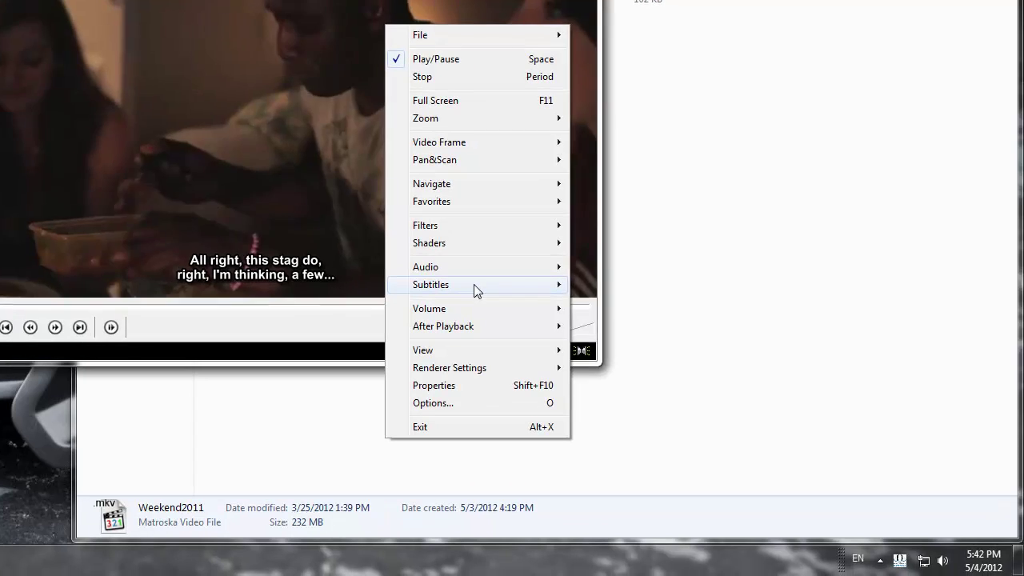
mouse_move(603, 367)
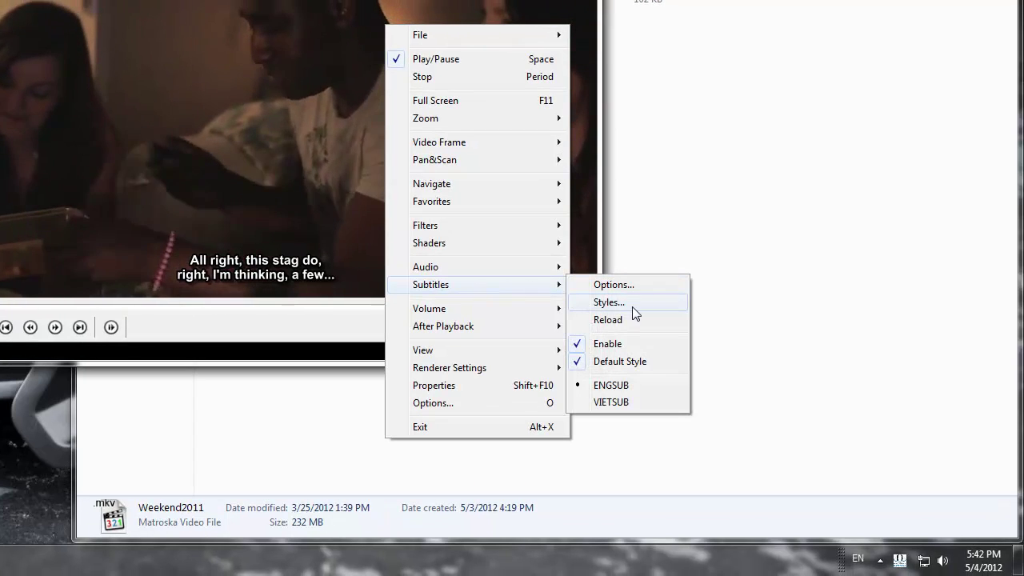
left_click(633, 400)
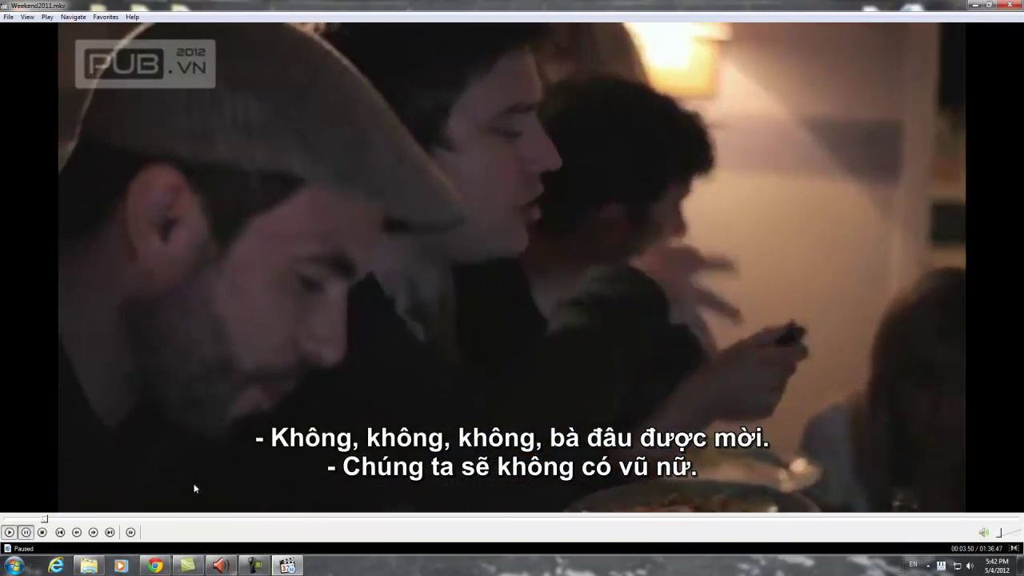
left_click(976, 5)
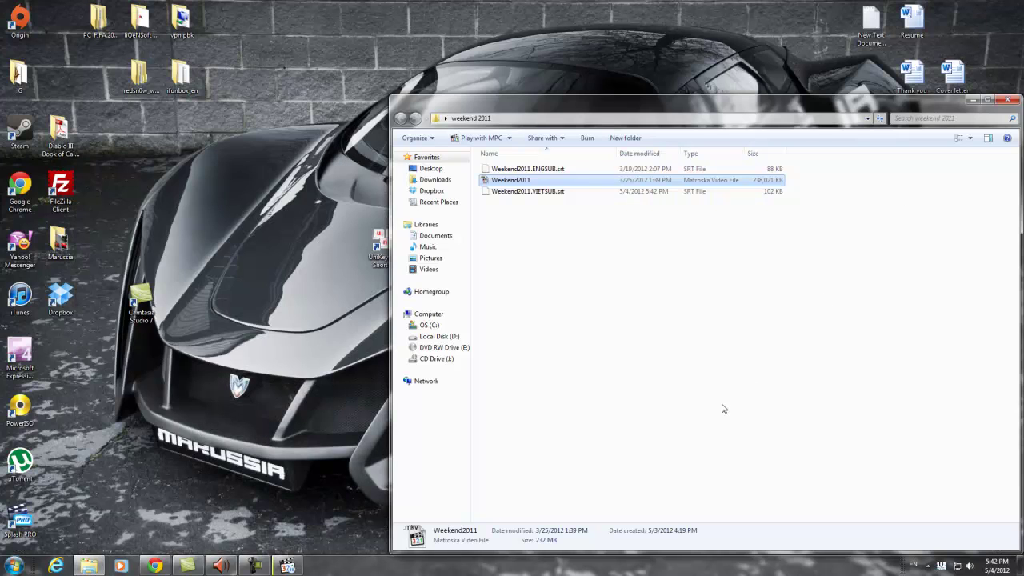